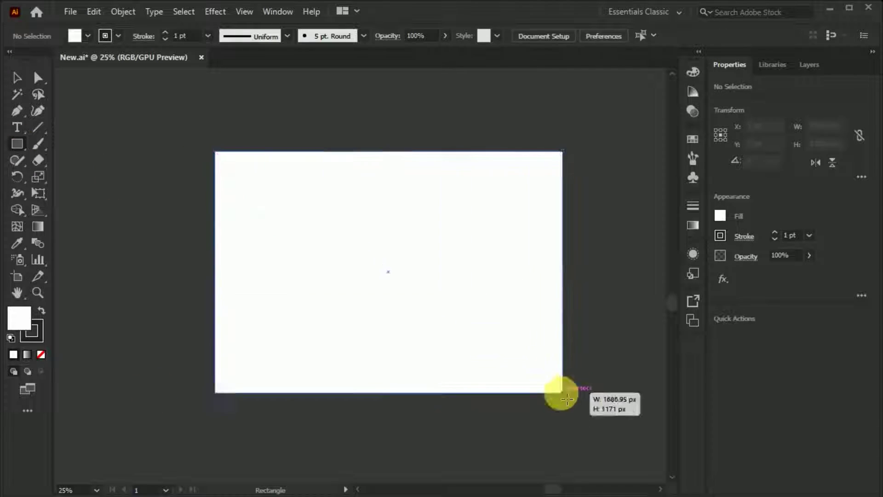
Give the background rectangle a white-to-black gradient fill and start editing the left gradient stop.
key(ctrl+F9)
click(534, 224)
double_click(530, 329)
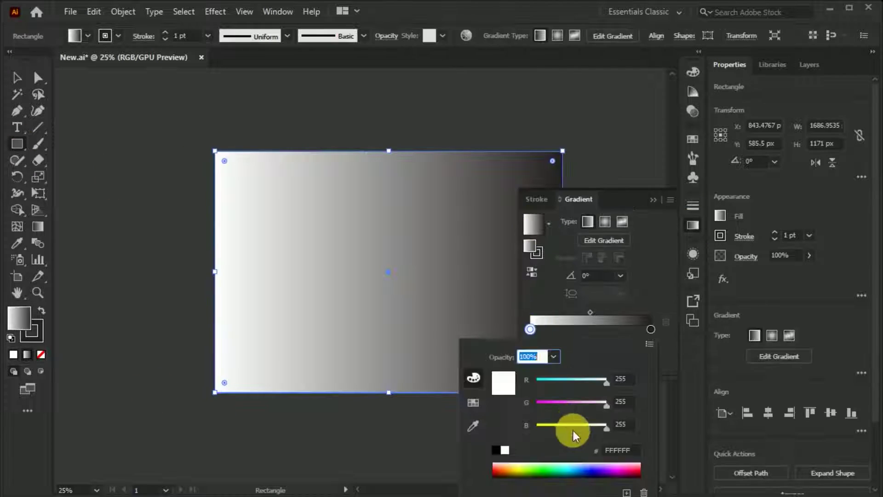
Set the gradient stops to dark blue and cyan, running vertically with dark at top.
click(555, 386)
double_click(650, 328)
click(522, 381)
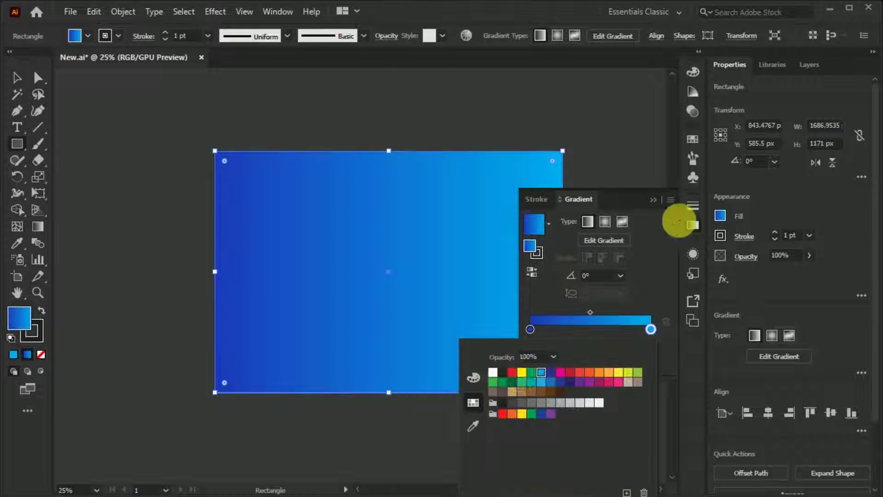
click(654, 199)
key(g)
drag(388, 122, 389, 347)
key(v)
Draw a small white star with no outline in the upper sky.
click(302, 411)
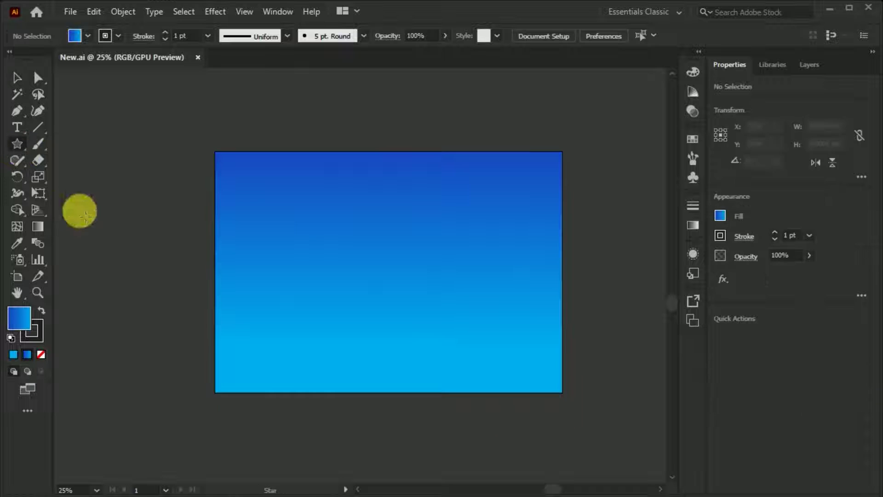
drag(250, 225, 265, 239)
key(d)
click(40, 354)
key(ctrl+equal)
key(ctrl+minus)
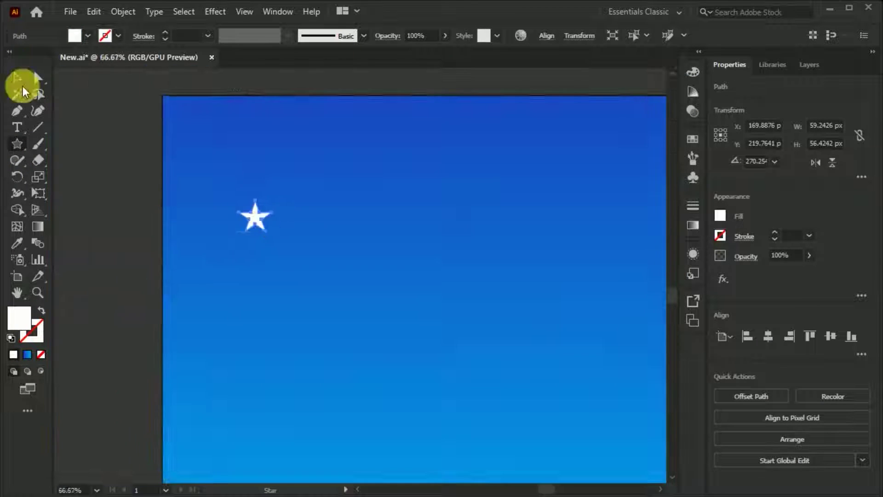
key(ctrl+1)
key(ctrl+shift+a)
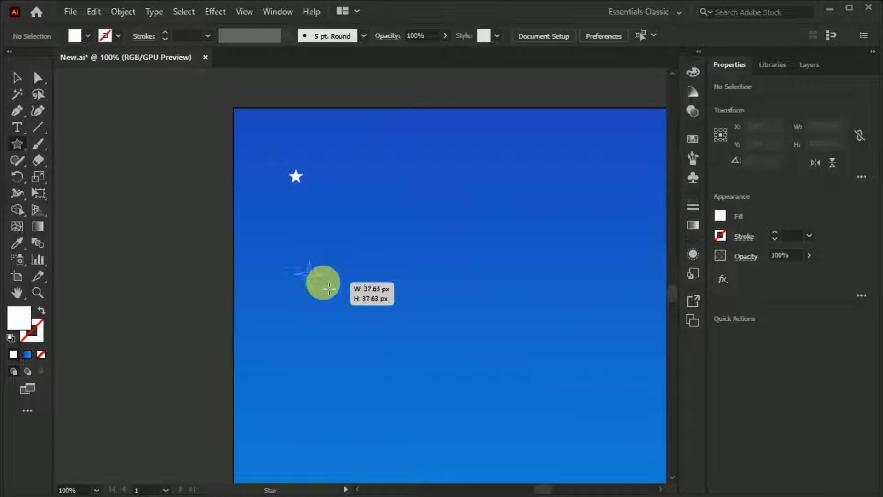
click(17, 78)
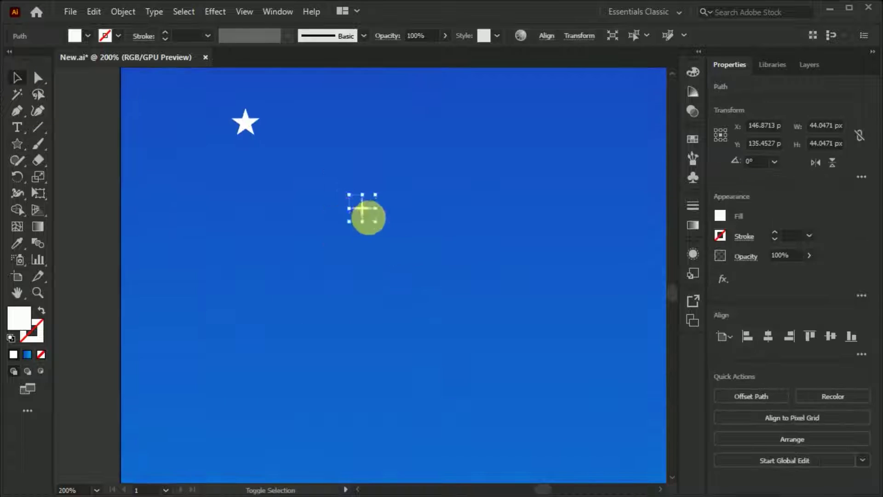
Duplicate the stars and scatter copies across the upper sky.
click(193, 276)
key(ctrl+v)
key(ctrl+minus)
key(ctrl+minus)
key(ctrl+shift+a)
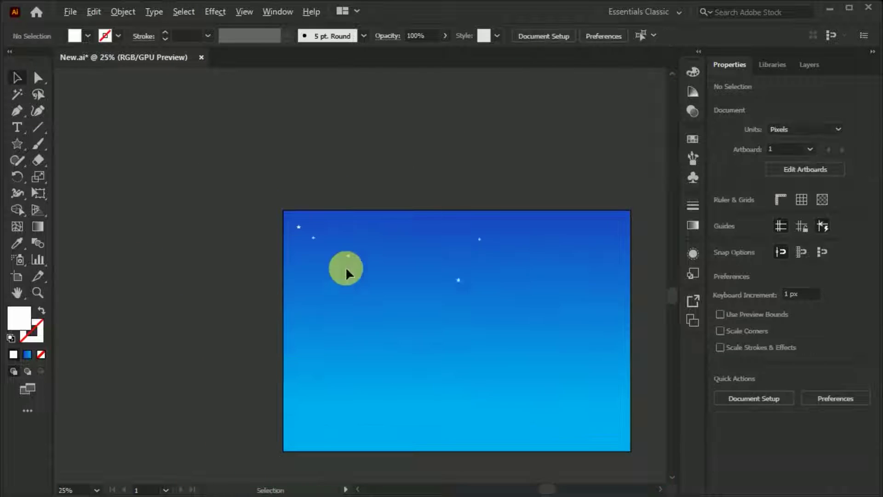
drag(612, 299, 610, 298)
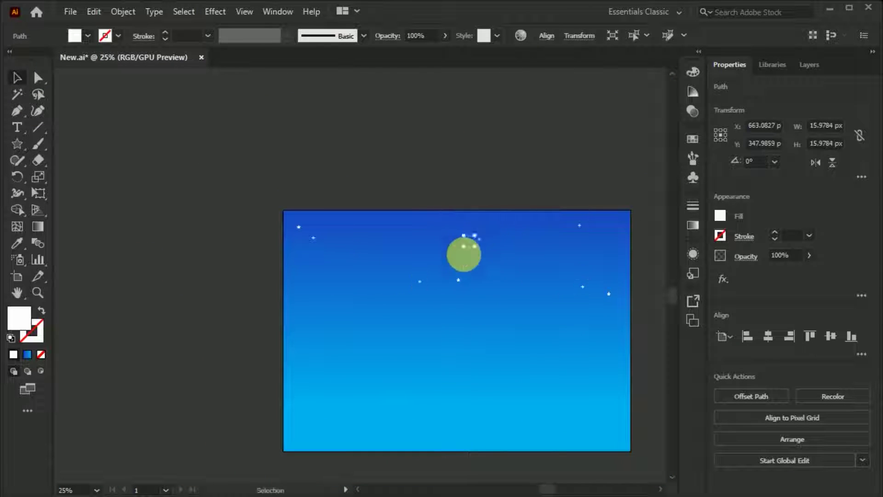
click(206, 300)
key(ctrl+plus)
click(457, 260)
drag(287, 259, 443, 286)
key(ctrl+minus)
Select all the stars, group them and lock them in place.
key(ctrl+a)
right_click(436, 211)
click(124, 12)
mouse_move(372, 137)
click(335, 161)
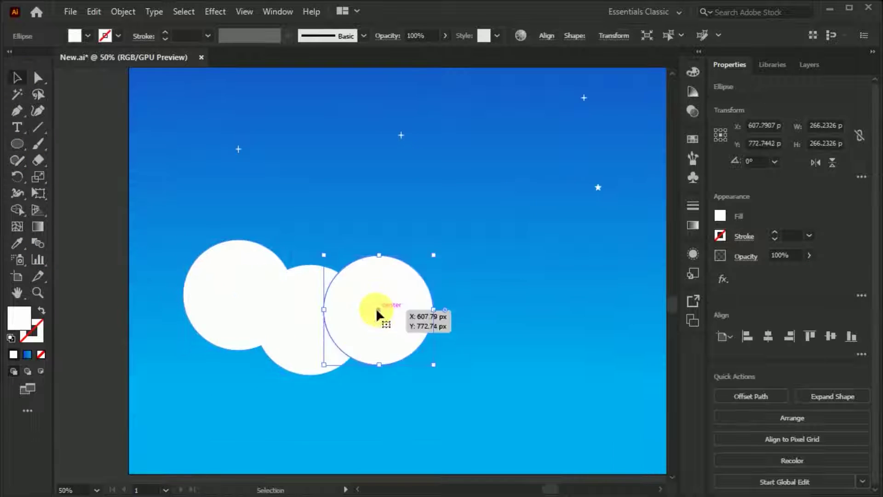
Copy the white circle twice to the right and merge them into one cloud with Shape Builder.
drag(378, 309, 440, 331)
drag(440, 331, 504, 334)
drag(132, 329, 561, 420)
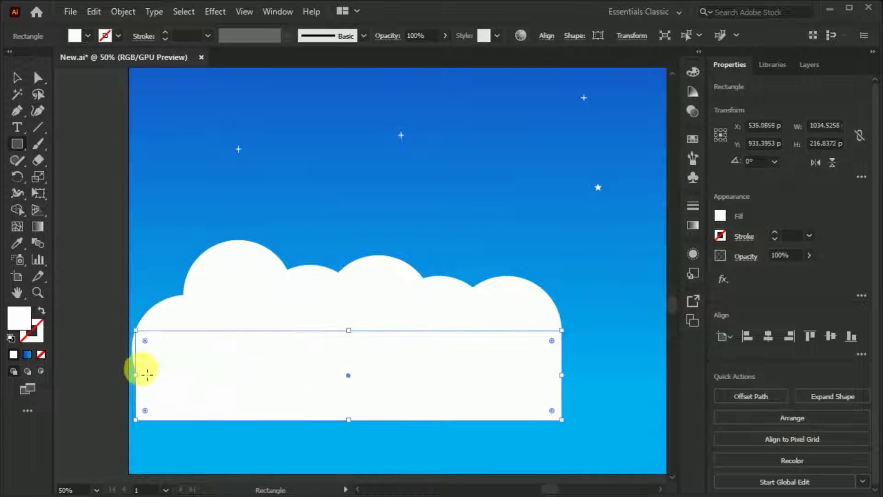
click(88, 246)
key(ctrl+a)
click(17, 210)
click(65, 205)
drag(151, 378, 445, 358)
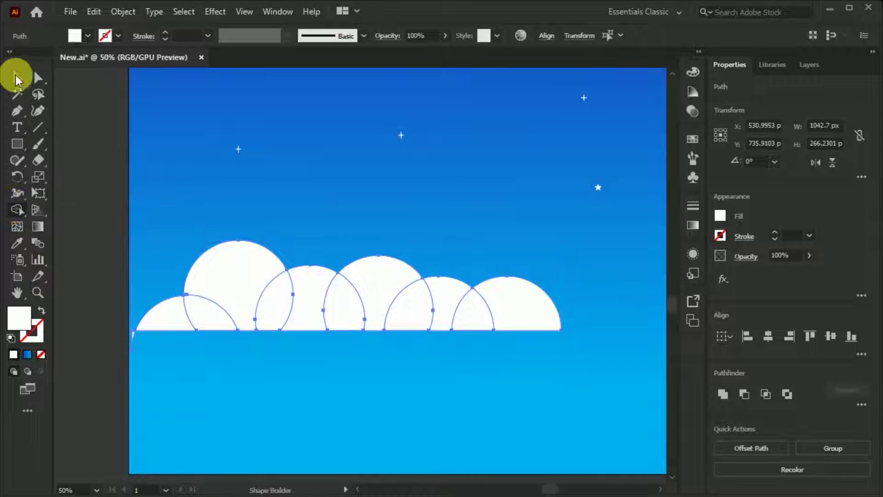
Cut away everything below the cloud's flat base and remove the stray spike.
drag(138, 318, 552, 313)
click(134, 345)
scroll(134, 345, up, 5)
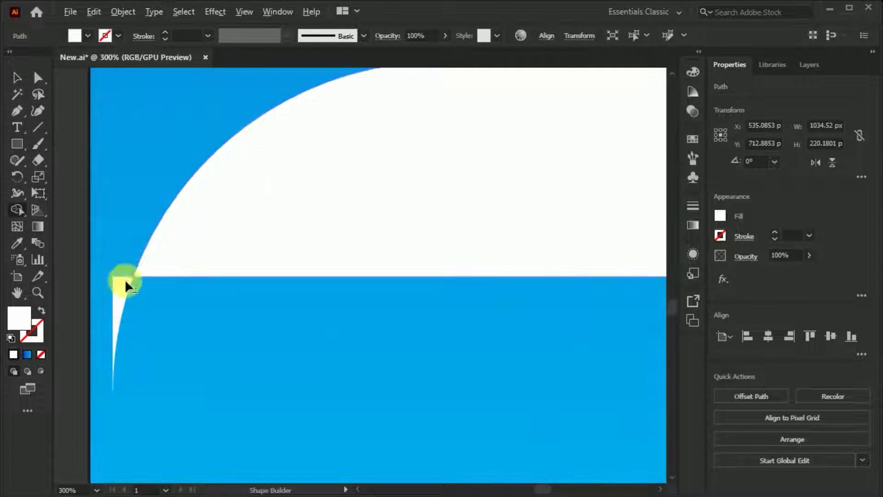
click(38, 78)
click(140, 303)
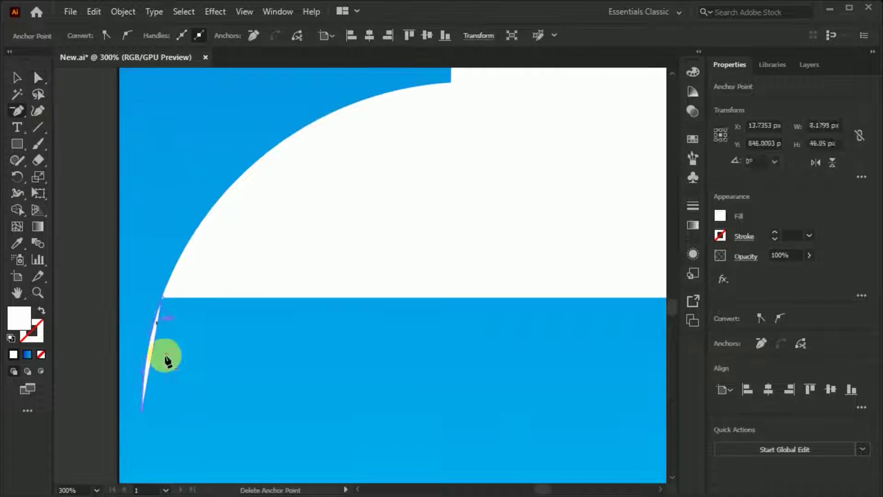
key(v)
scroll(167, 310, down, 5)
scroll(587, 306, down, 1)
Shrink the cloud, place copies across the sky and group the clouds.
drag(587, 306, 299, 258)
click(195, 311)
scroll(190, 311, down, 3)
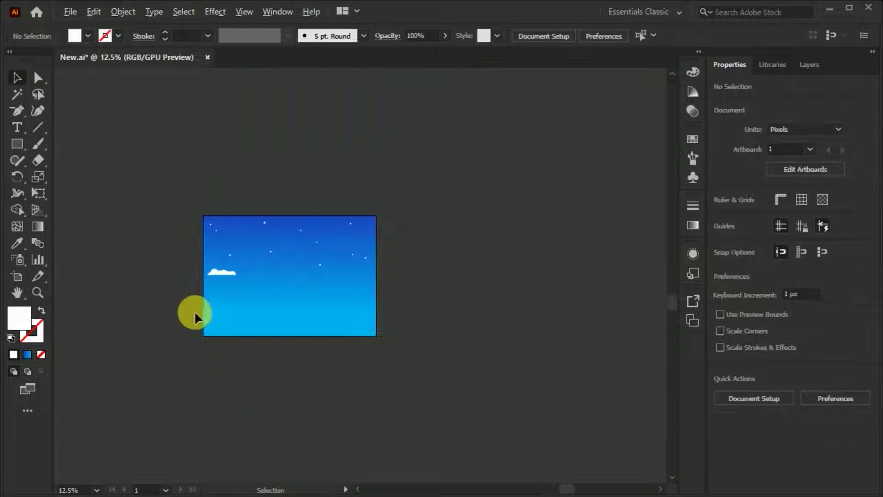
scroll(199, 316, up, 2)
drag(422, 284, 387, 275)
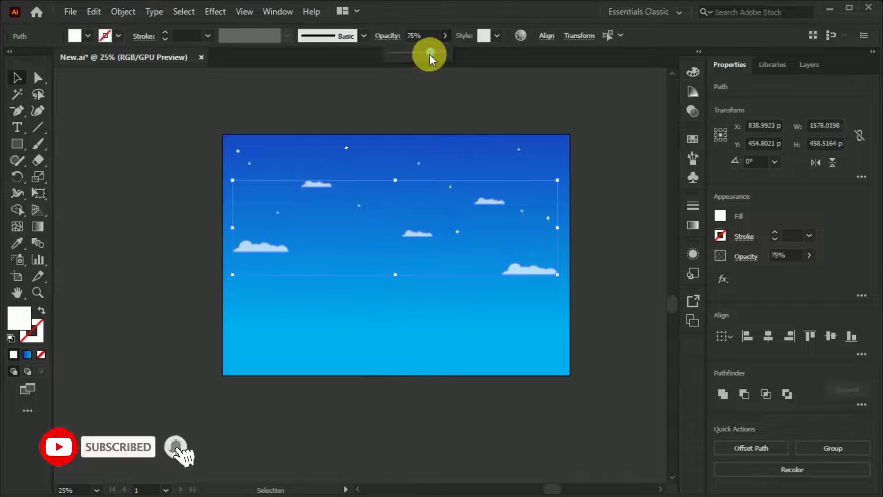
right_click(310, 182)
click(322, 294)
click(357, 101)
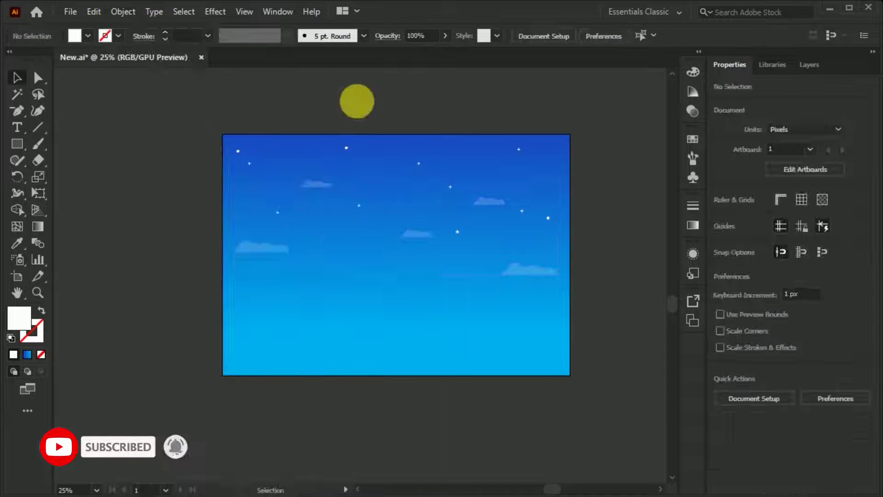
Draw a tall rectangle near the lower left as the mountain base.
scroll(351, 358, up, 2)
click(17, 144)
scroll(119, 246, down, 1)
drag(157, 248, 207, 319)
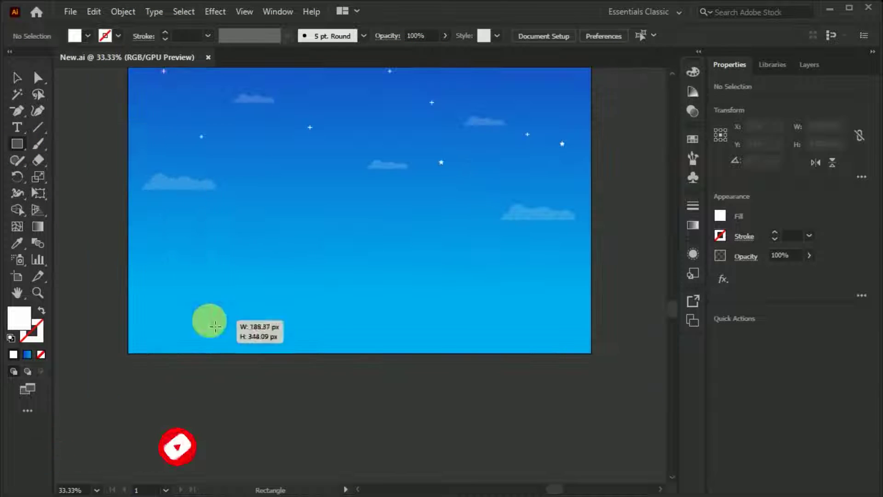
Turn the rectangle into a triangle with the Pen tool and enlarge it into a mountain.
scroll(207, 320, up, 1)
key(p)
click(189, 196)
click(140, 189)
click(276, 189)
drag(291, 292, 325, 374)
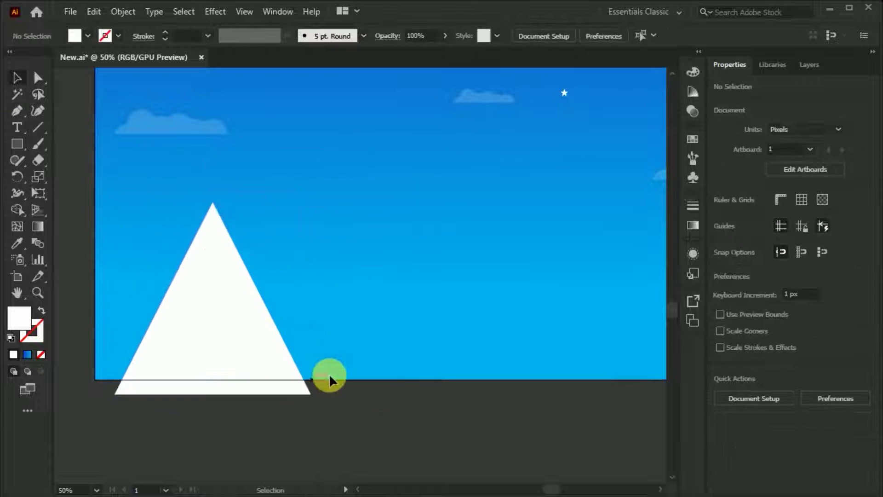
Split the triangle into left and right halves with a vertical line and Shape Builder.
scroll(153, 166, up, 1)
key(backslash)
drag(278, 140, 282, 402)
double_click(20, 317)
click(498, 309)
click(786, 172)
drag(280, 276, 279, 271)
key(ctrl+a)
click(17, 209)
drag(276, 184, 296, 399)
Colour the mountain's left half cyan and its right half a deeper blue.
click(17, 77)
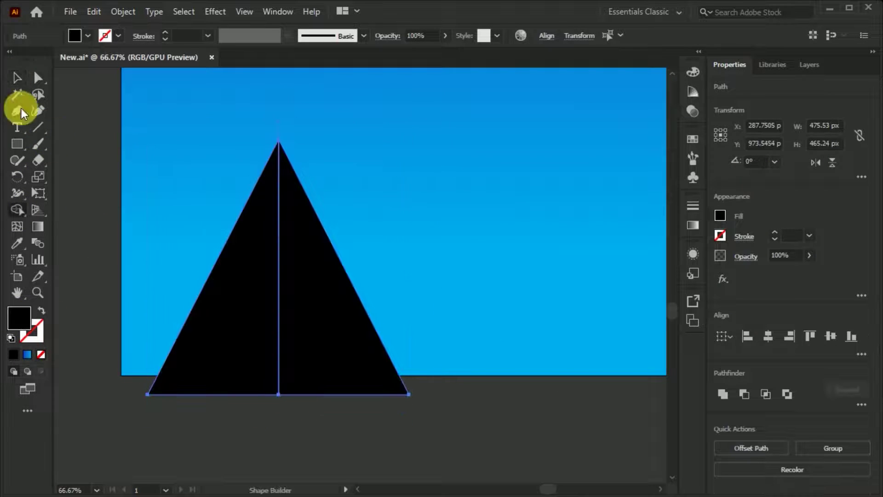
click(345, 299)
double_click(20, 317)
click(777, 171)
click(223, 345)
double_click(20, 317)
click(778, 172)
double_click(19, 317)
drag(655, 248, 648, 242)
click(776, 170)
key(ctrl+shift+a)
Add a snow cap near the peak, divided and recoloured.
click(265, 195)
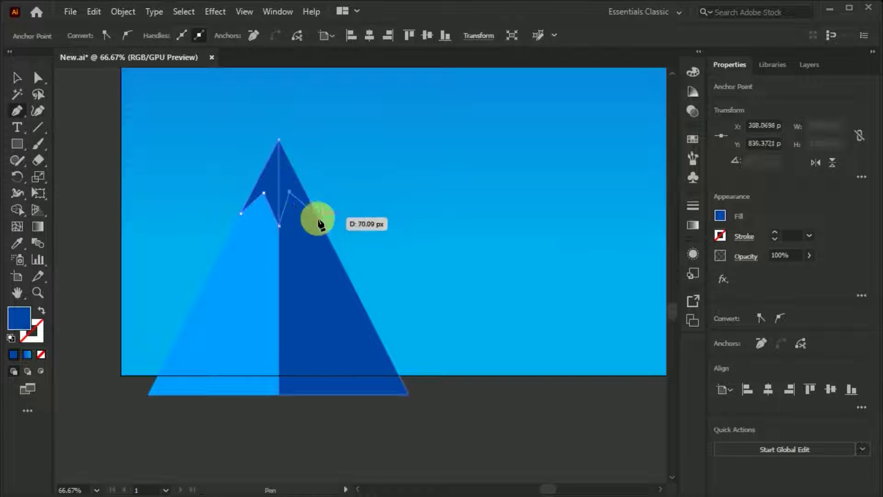
drag(279, 139, 282, 223)
key(ctrl+equal)
key(ctrl+equal)
key(ctrl+equal)
key(shift+m)
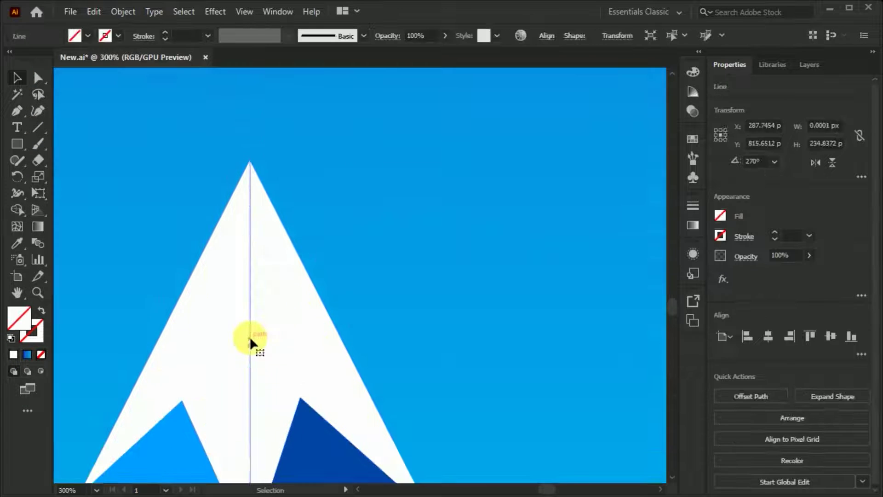
key(ctrl+minus)
key(ctrl+minus)
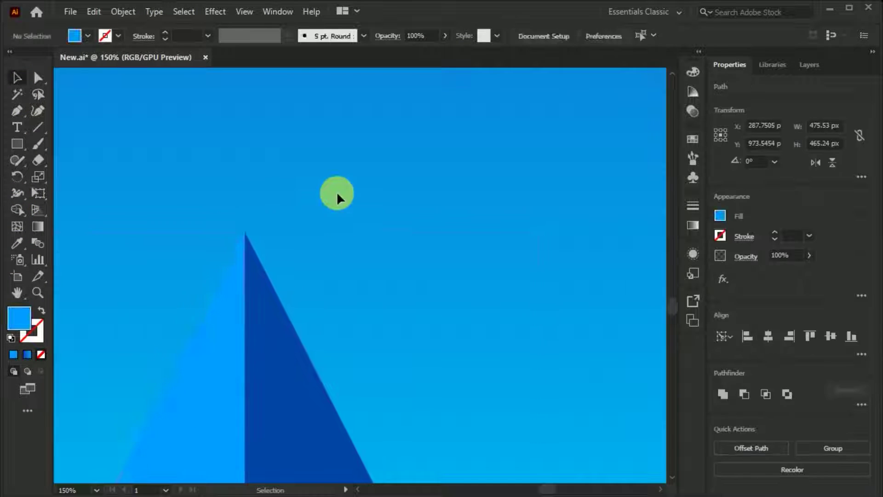
click(722, 169)
key(ctrl+minus)
key(ctrl+minus)
key(ctrl+minus)
Group the mountain pieces and duplicate the mountain beside itself.
key(ctrl+minus)
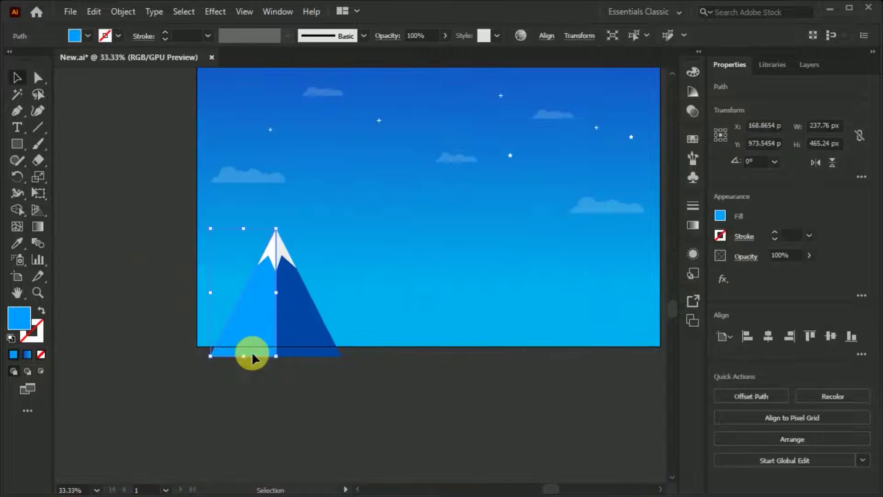
right_click(280, 263)
click(321, 367)
mouse_move(339, 309)
mouse_down()
mouse_move(228, 357)
mouse_move(592, 344)
mouse_move(568, 345)
mouse_up()
key(ctrl+minus)
Resize and arrange the mountains into overlapping pairs, then group them.
click(299, 349)
drag(347, 331, 325, 331)
click(368, 434)
mouse_move(184, 333)
mouse_down()
mouse_move(463, 351)
mouse_move(506, 365)
mouse_up()
right_click(256, 292)
click(299, 414)
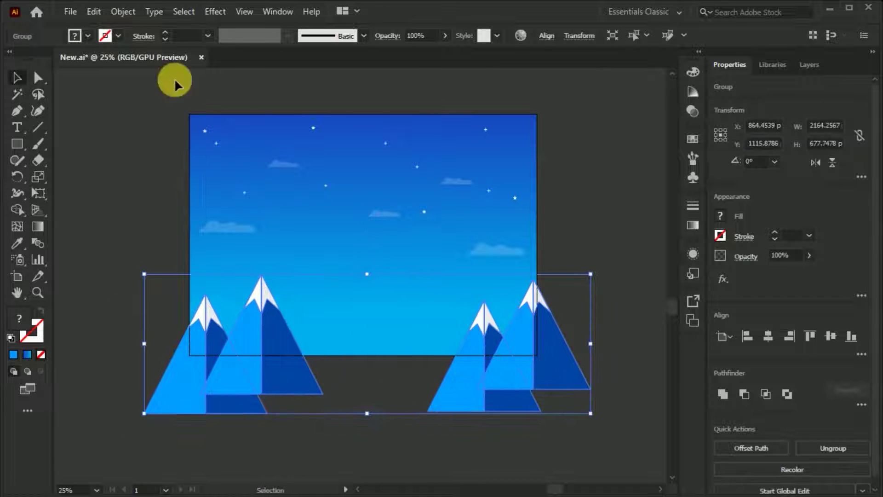
click(123, 12)
click(142, 92)
click(341, 103)
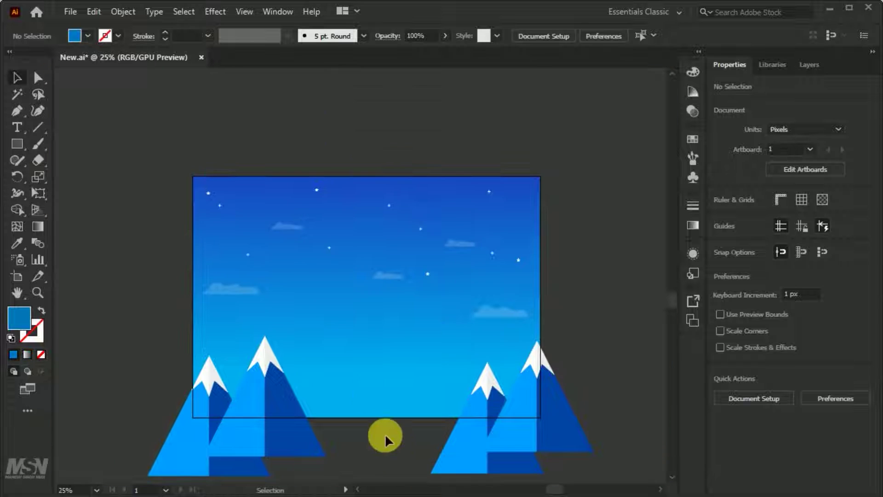
key(ctrl+plus)
Draw a tall rectangle for the shuttle body with an orange-to-red gradient fill.
click(18, 143)
drag(330, 161, 384, 357)
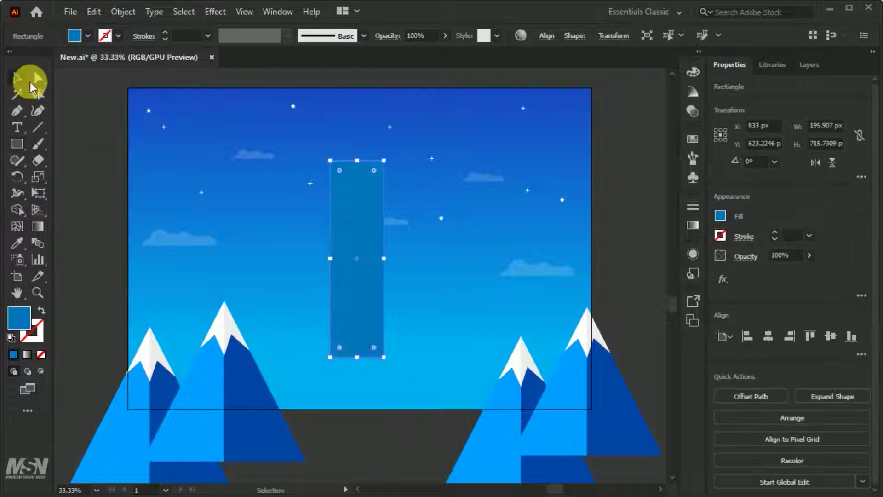
drag(358, 266, 358, 265)
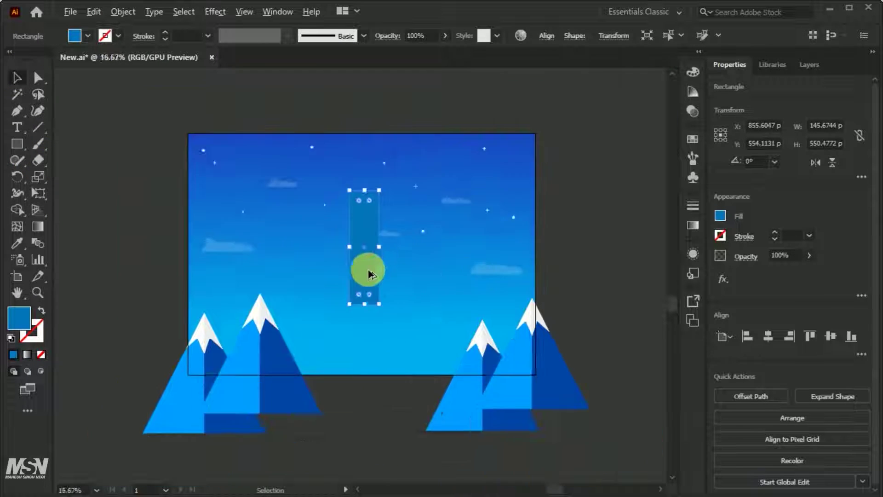
click(693, 225)
click(532, 224)
double_click(530, 329)
click(581, 372)
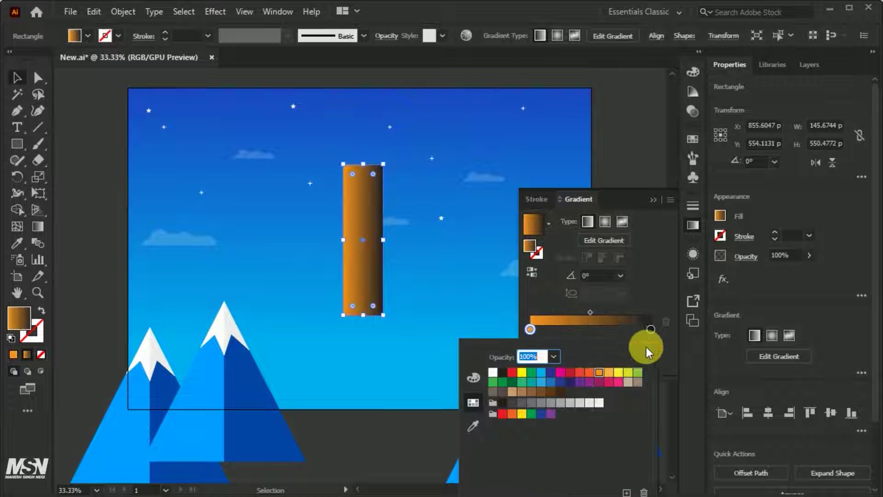
double_click(650, 329)
click(570, 372)
click(367, 205)
Run the gradient orange top to red bottom and round the rectangle's top corners.
key(g)
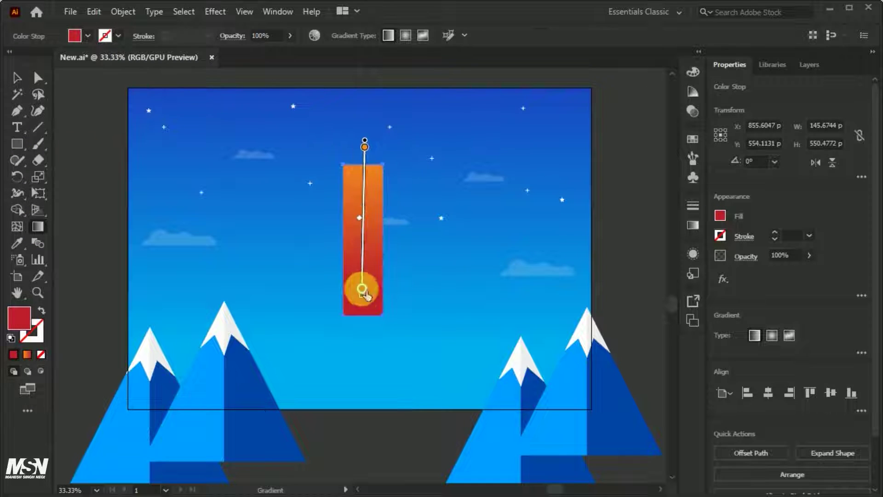
key(ctrl+1)
click(38, 77)
drag(343, 193, 402, 340)
scroll(378, 258, down, 3)
key(v)
click(391, 344)
scroll(391, 344, up, 2)
Split off the dome with a line and Divide, filling the dome dark red-brown.
drag(422, 214, 441, 207)
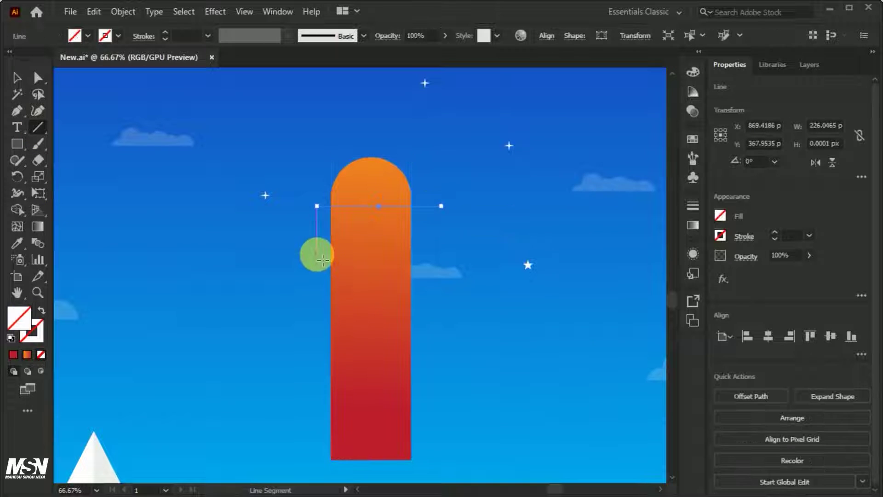
click(469, 272)
drag(311, 187, 354, 212)
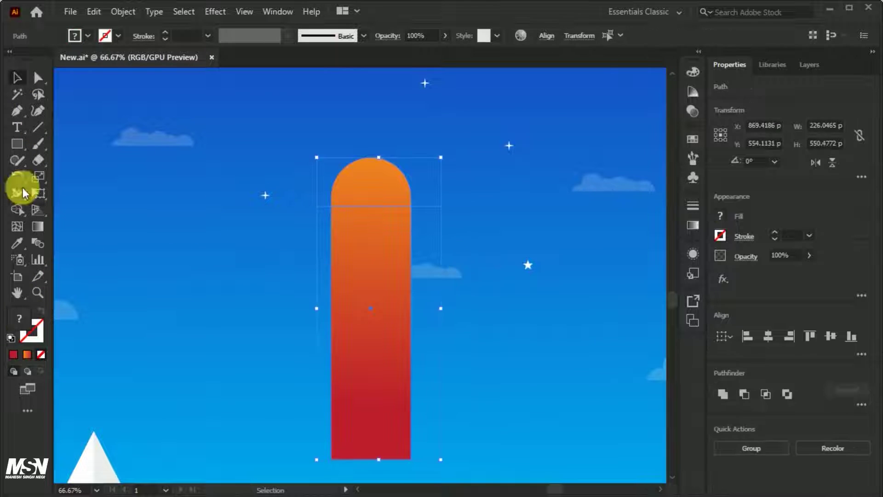
alt+click(371, 189)
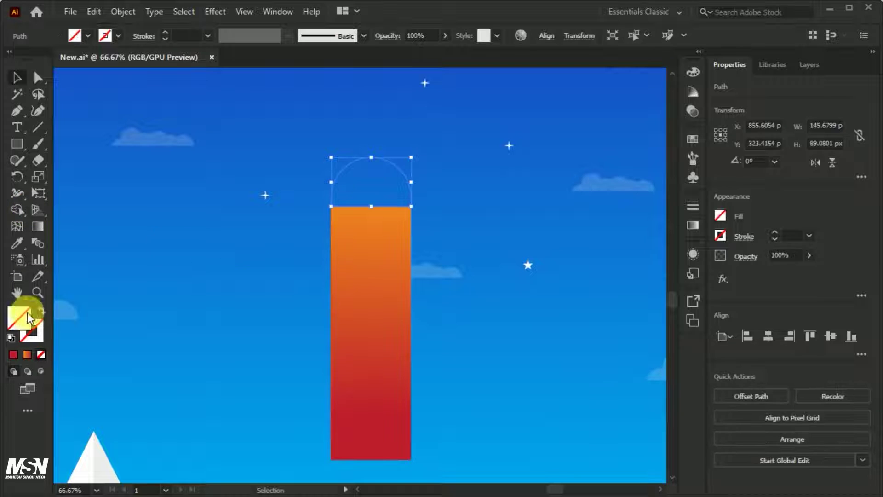
double_click(19, 318)
click(774, 172)
click(276, 306)
Add a thin pink bar across the body just below the dome.
key(ctrl+plus)
key(ctrl+plus)
key(m)
mouse_move(313, 211)
mouse_down()
mouse_move(326, 220)
mouse_move(458, 207)
mouse_up()
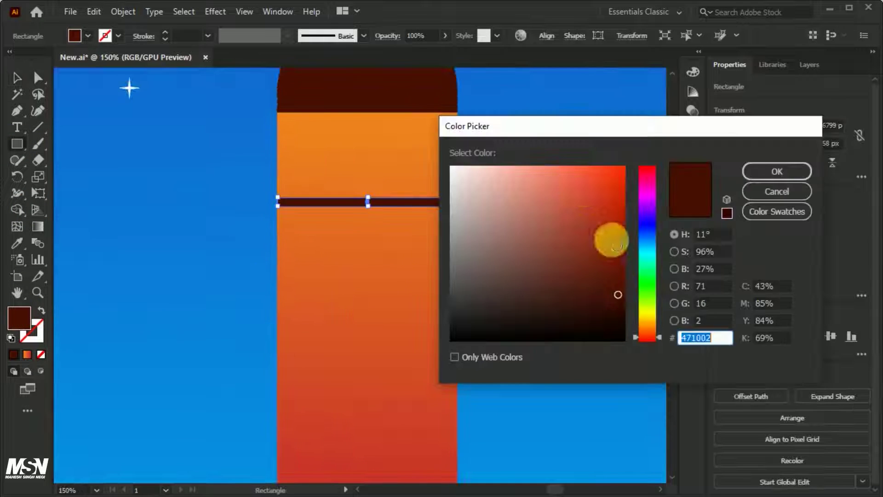
click(760, 172)
key(ctrl+shift+a)
key(backslash)
Divide the rocket into left and right halves along a vertical center line.
key(ctrl+minus)
key(ctrl+minus)
drag(382, 148, 386, 475)
click(17, 209)
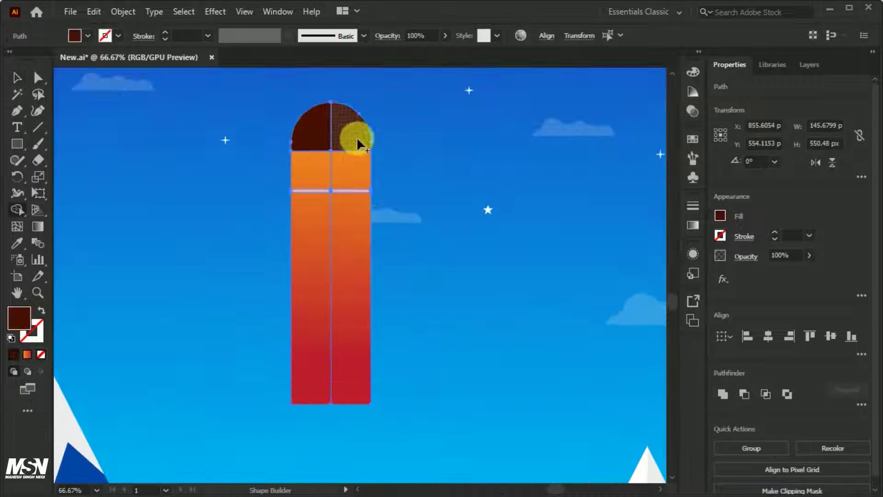
click(352, 216)
key(v)
Give the right dome half a darker shade and the right section the orange gradient.
click(340, 148)
double_click(19, 317)
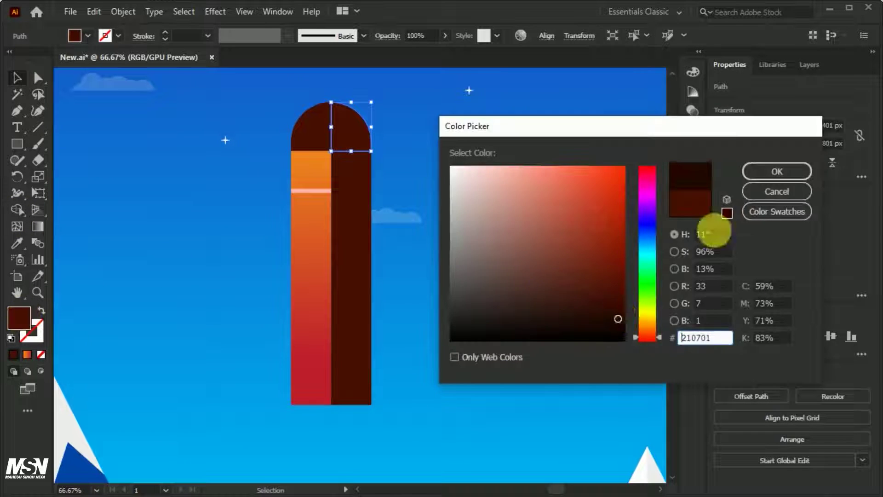
click(790, 170)
key(i)
click(307, 173)
ctrl+click(351, 294)
Recolour the dark right piece of the bar pink.
click(311, 295)
key(ctrl+equal)
key(ctrl+equal)
ctrl+click(344, 185)
click(255, 191)
key(ctrl+minus)
key(ctrl+minus)
click(387, 293)
Shade the upper-right section with the orange gradient running top to bottom.
click(39, 235)
ctrl+click(386, 212)
key(ctrl+equal)
key(ctrl+equal)
key(ctrl+equal)
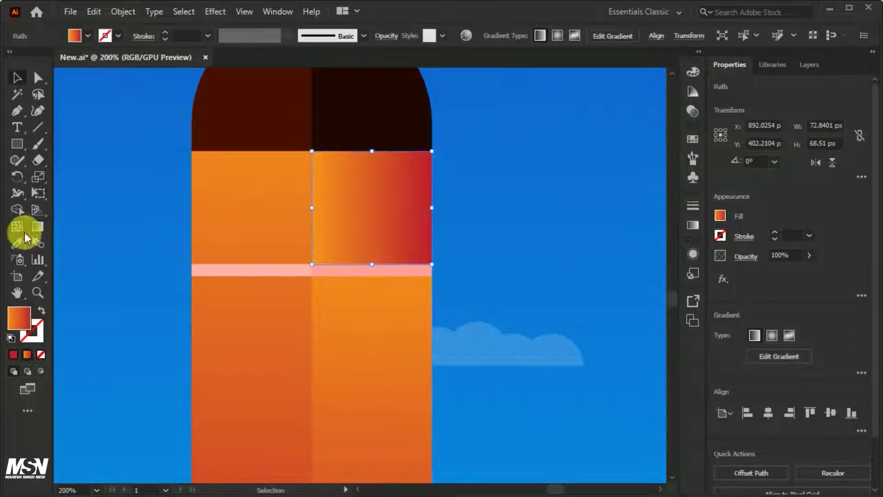
drag(371, 226, 387, 309)
key(ctrl+minus)
key(ctrl+minus)
key(v)
click(407, 205)
key(ctrl+equal)
key(ctrl+equal)
click(18, 243)
drag(400, 174, 397, 361)
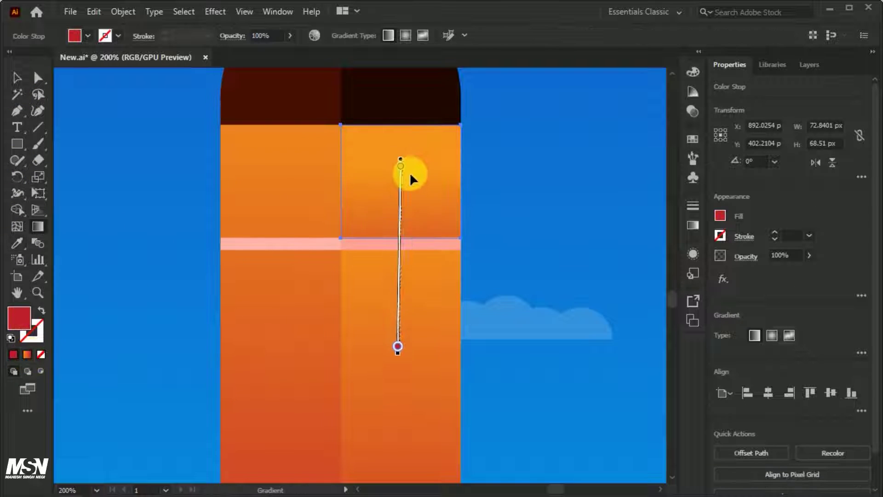
click(119, 195)
key(ctrl+0)
Draw a narrow rectangle beside the rocket for the booster.
right_click(399, 206)
click(305, 343)
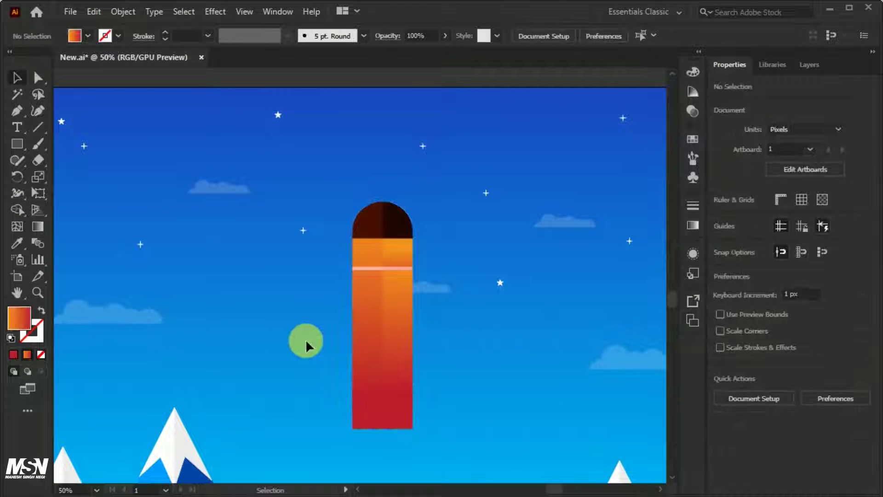
key(ctrl+equal)
drag(365, 218, 399, 438)
Place the narrow rectangle beside the body, round its top, and fill it #fbb6ad.
key(v)
drag(389, 388, 396, 391)
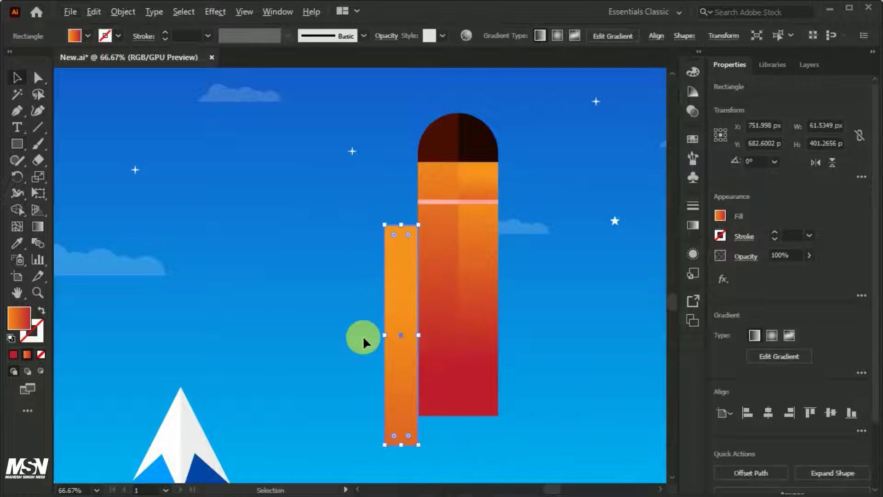
key(ctrl+equal)
key(a)
drag(357, 161, 343, 247)
key(ctrl+minus)
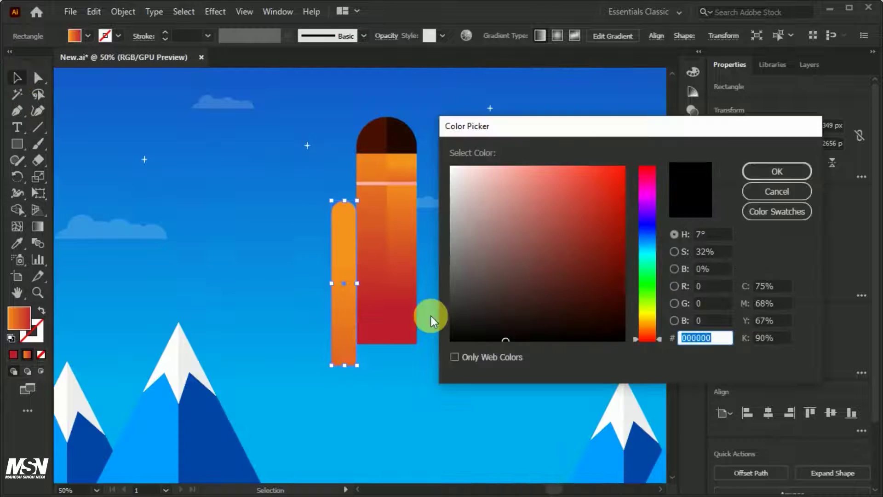
text(fbb6ad)
key(Return)
key(ctrl+equal)
key(ctrl+equal)
key(ctrl+equal)
Draw a thin maroon stripe across the booster and repeat copies down its length.
key(m)
drag(312, 175, 366, 189)
key(ctrl+equal)
key(ctrl+minus)
key(v)
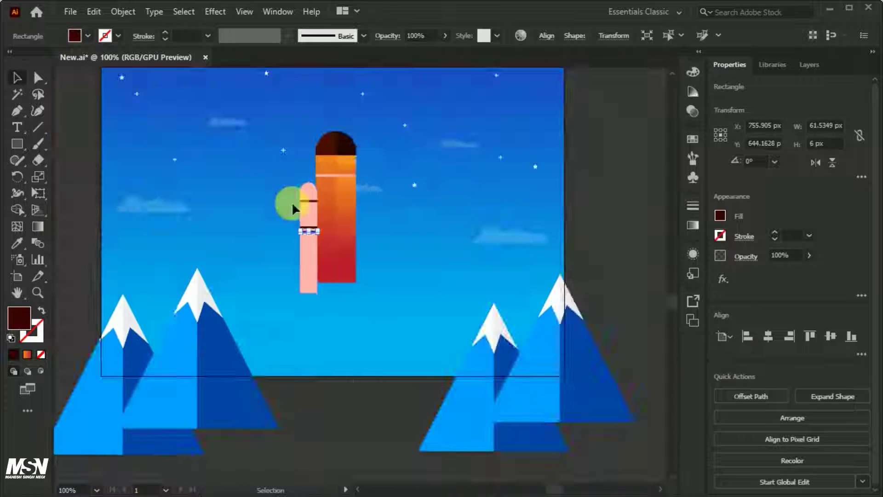
key(ctrl+minus)
drag(319, 196, 307, 273)
click(308, 272)
key(ctrl+equal)
key(ctrl+minus)
key(ctrl+shift+a)
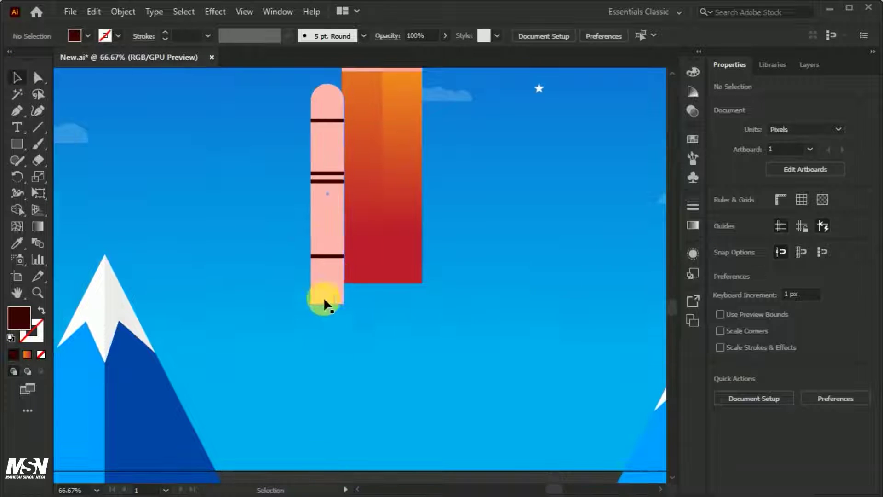
Draw a dark base rectangle at the booster's bottom and give it a gradient fill.
key(ctrl+equal)
key(ctrl+equal)
key(m)
drag(282, 303, 359, 312)
key(ctrl+equal)
key(ctrl+equal)
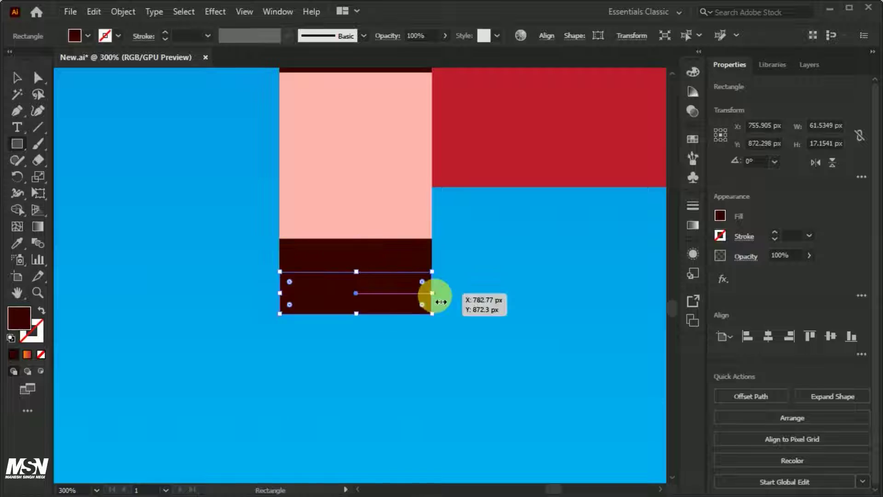
key(g)
click(693, 225)
double_click(530, 313)
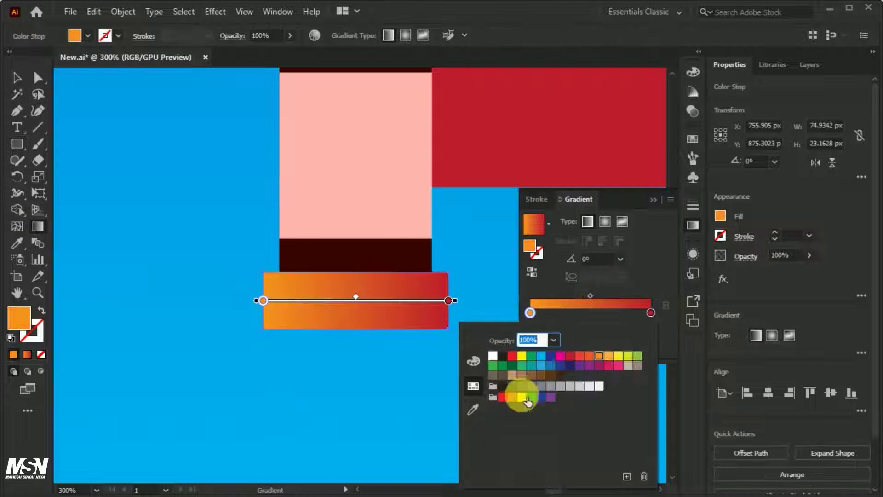
Set both base-band gradient stops to brown shades for a metallic look.
click(518, 394)
click(594, 313)
key(v)
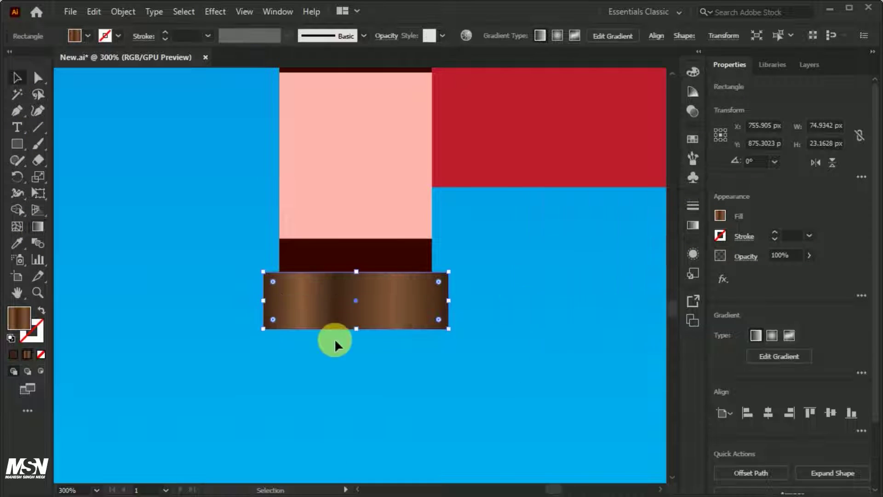
key(ctrl+equal)
Draw a yellow trapezoid nozzle under the brown band by narrowing a rectangle's top.
drag(254, 298, 456, 355)
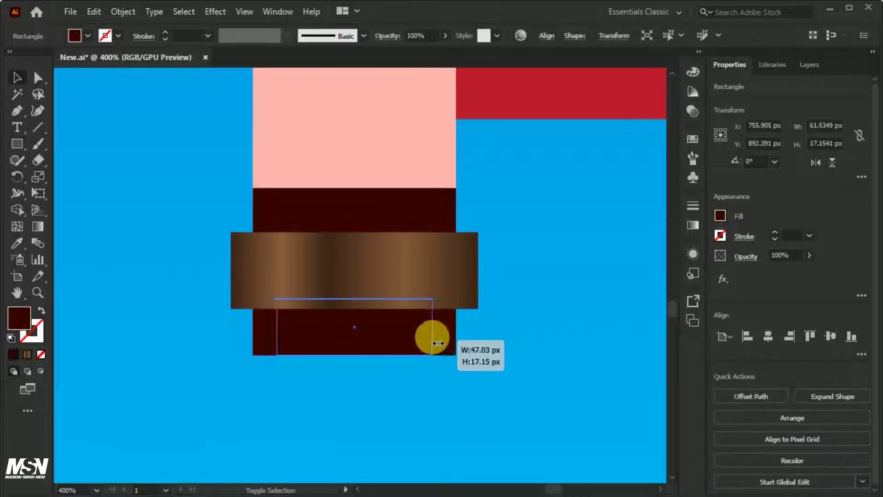
drag(279, 299, 288, 299)
click(17, 77)
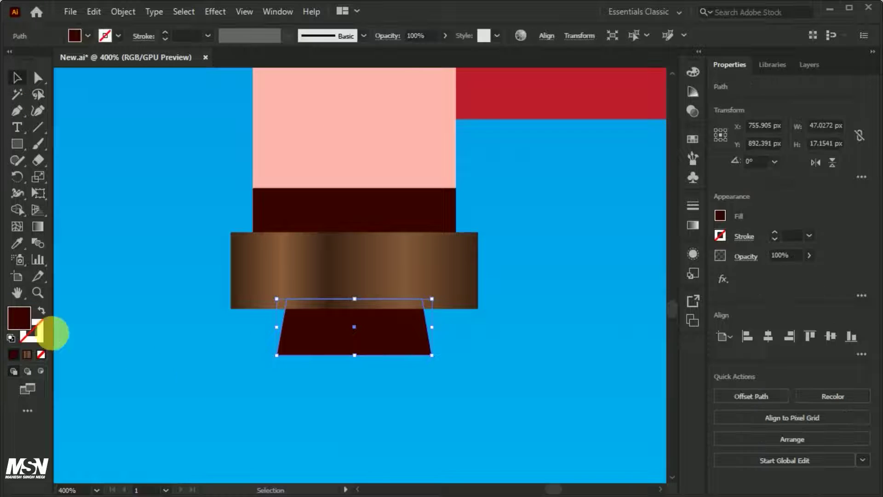
double_click(19, 317)
click(789, 171)
Place a copy of the trapezoid just below and start recolouring it cream.
drag(379, 239, 444, 267)
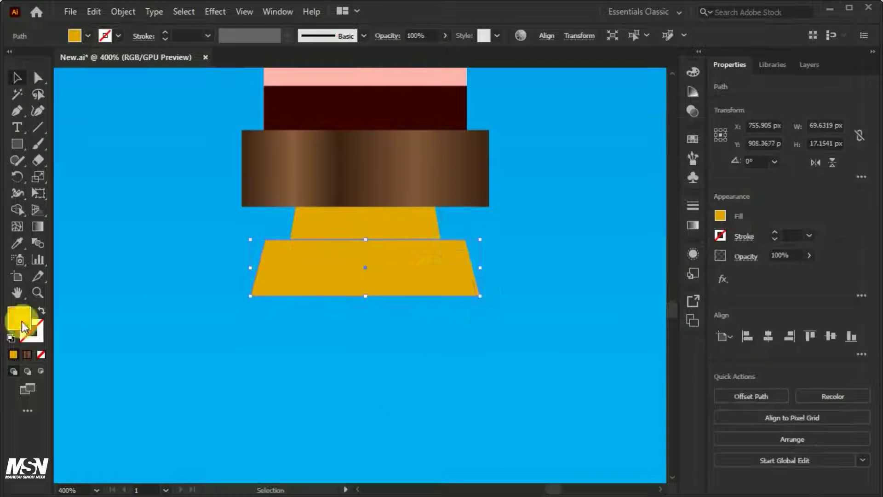
click(571, 296)
scroll(151, 247, down, 3)
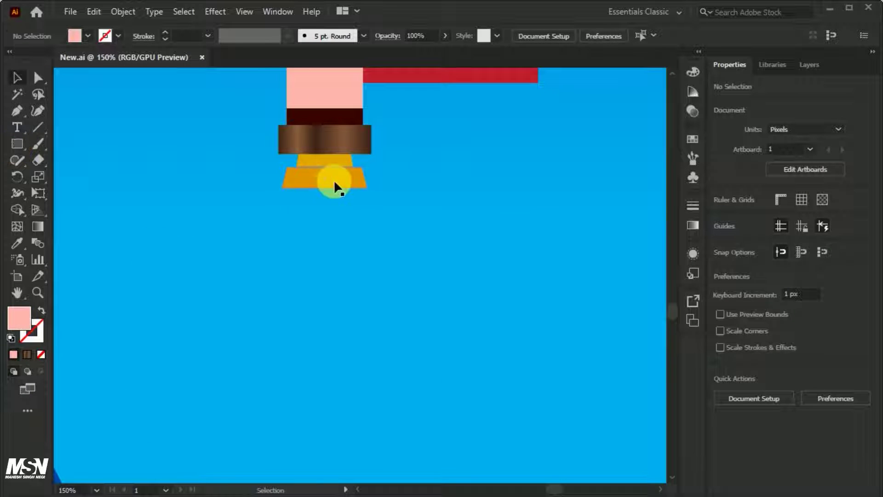
drag(336, 204, 337, 204)
double_click(19, 318)
click(473, 168)
Fill the copied trapezoid cream and stretch it down into a long exhaust trail.
click(774, 169)
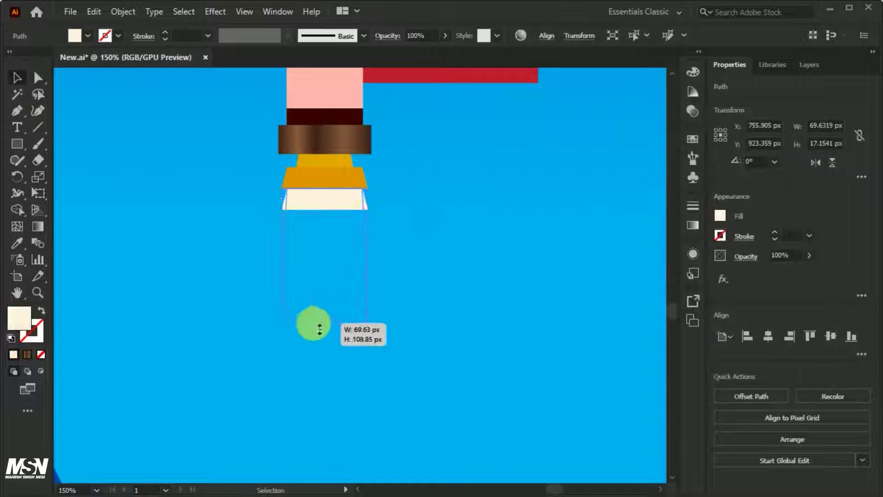
drag(322, 312, 302, 324)
key(ctrl+shift+a)
scroll(322, 297, down, 2)
scroll(390, 338, down, 1)
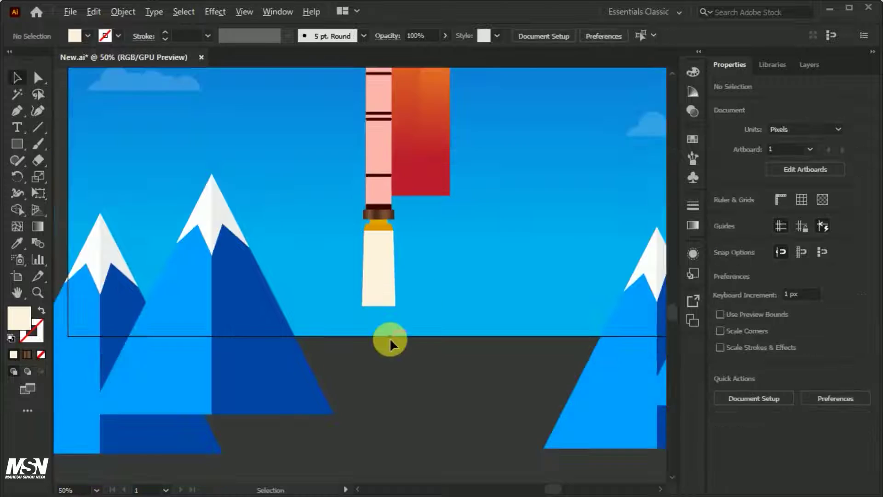
scroll(368, 317, up, 1)
Draw a cream circle at the trail's bottom, enlarge it, and copy it into a cloud.
key(l)
drag(349, 210, 343, 211)
scroll(355, 208, up, 1)
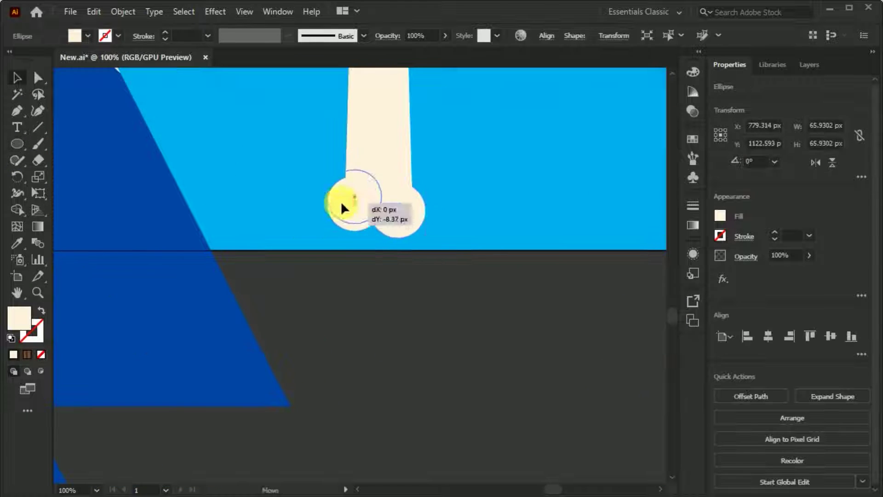
scroll(368, 254, down, 2)
scroll(384, 256, up, 2)
mouse_move(385, 256)
mouse_down()
mouse_move(405, 276)
mouse_move(358, 278)
mouse_up()
scroll(441, 237, down, 1)
scroll(408, 273, down, 3)
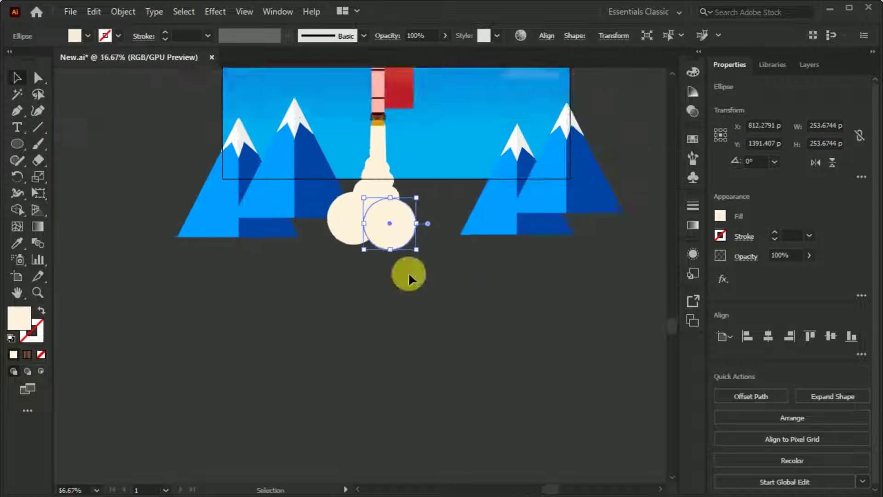
scroll(409, 274, up, 1)
drag(385, 228, 308, 269)
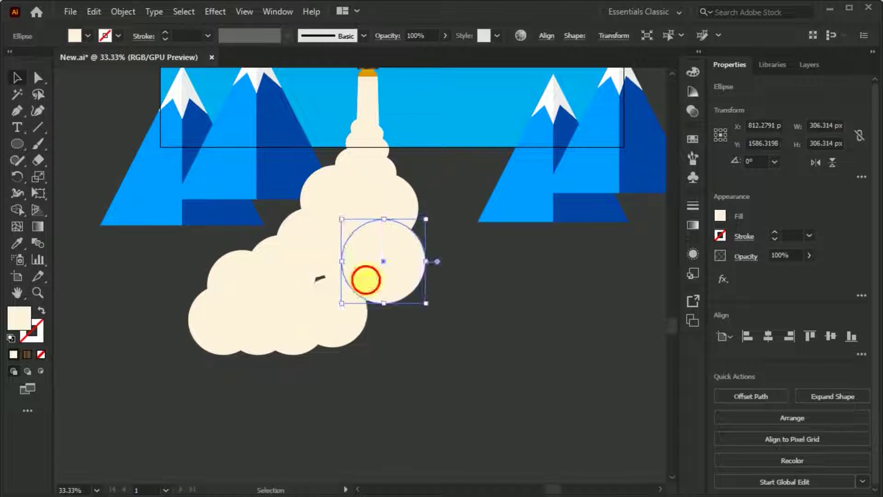
Merge the overlapping smoke circles and trail into one cloud with Shape Builder.
drag(515, 338, 516, 349)
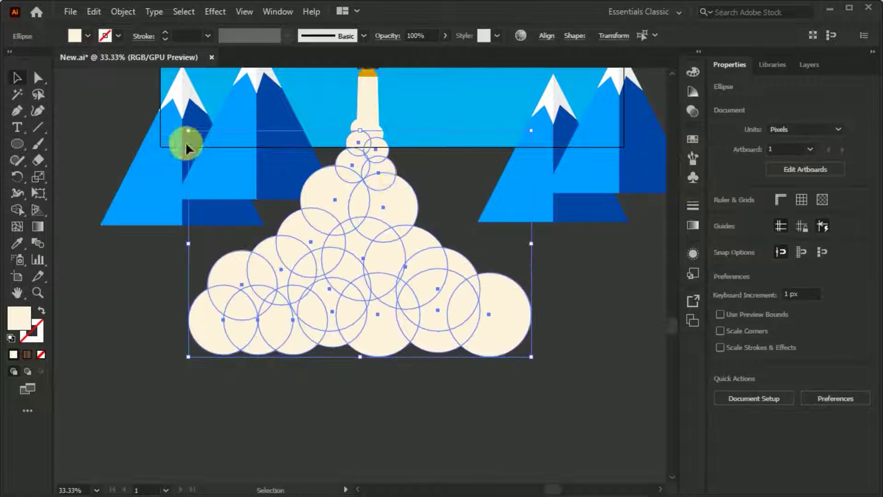
key(shift+m)
mouse_move(211, 89)
mouse_down()
mouse_move(438, 352)
mouse_move(276, 312)
mouse_up()
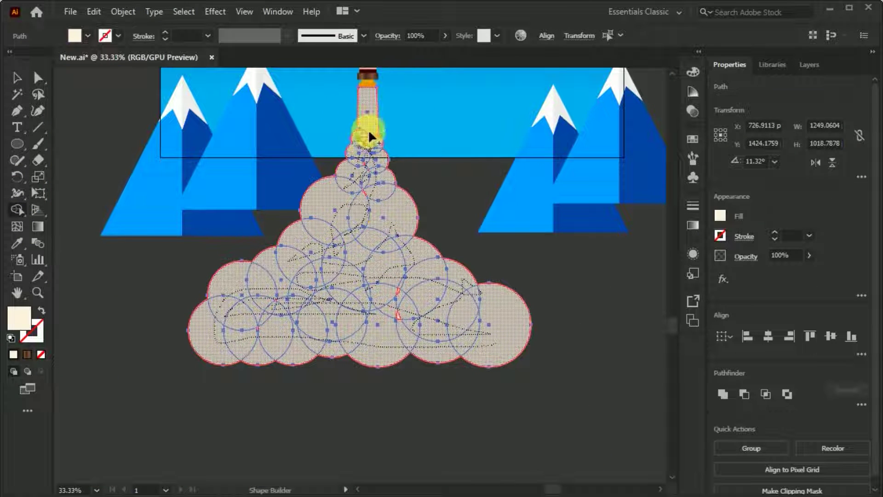
drag(369, 132, 369, 134)
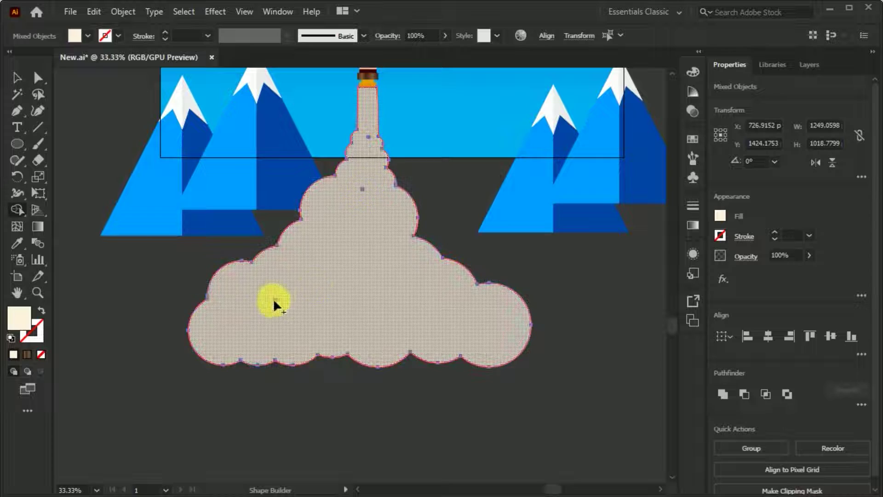
scroll(369, 257, up, 2)
key(v)
scroll(125, 361, down, 2)
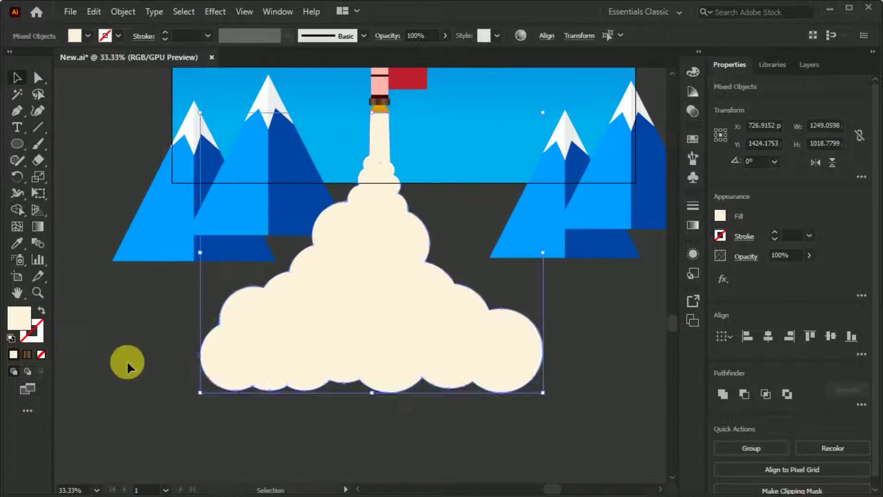
Move the merged cream smoke cloud up under the booster.
click(125, 360)
scroll(351, 349, down, 2)
drag(380, 354, 355, 161)
scroll(384, 254, up, 5)
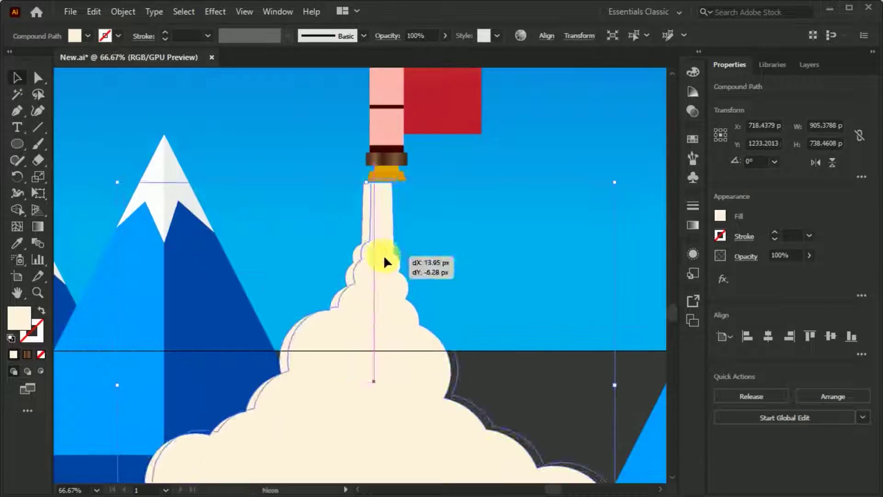
scroll(384, 255, down, 4)
scroll(354, 162, up, 5)
scroll(321, 266, down, 4)
Alt-drag a duplicate of the smoke cloud slightly lower and select it.
shift+click(331, 184)
right_click(330, 184)
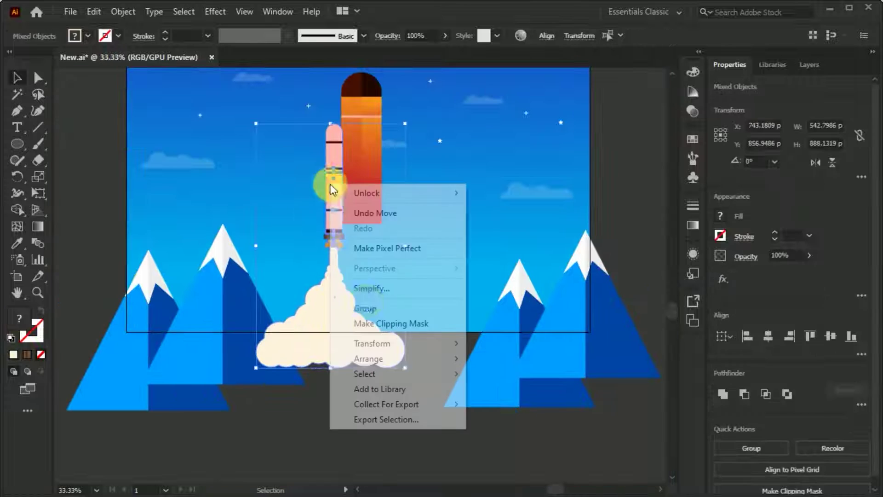
key(Escape)
drag(353, 215, 376, 216)
scroll(386, 330, up, 1)
click(386, 329)
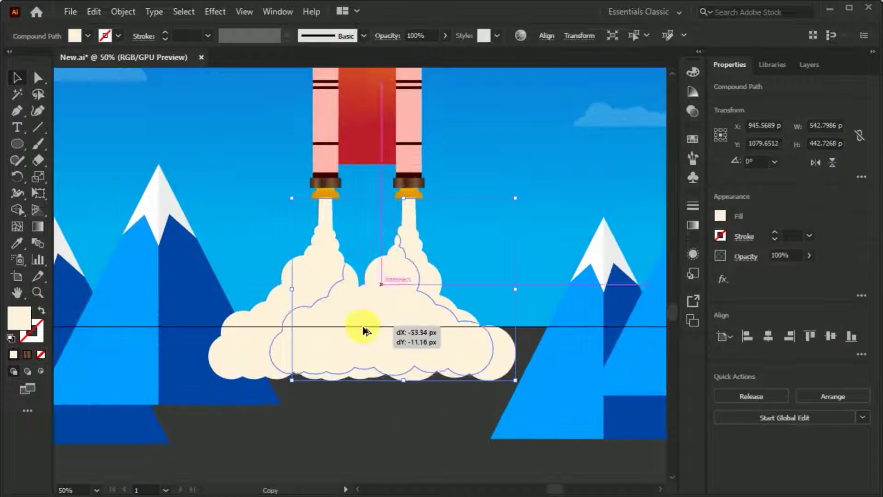
Give the cloud copy a tan fill and select both clouds together.
double_click(18, 317)
click(769, 180)
scroll(368, 276, up, 3)
click(221, 223)
scroll(377, 305, down, 3)
shift+click(377, 305)
scroll(377, 305, up, 1)
Trim the extra smoke column from the tan copy with Shape Builder, then draw a small circle.
key(shift+m)
alt+click(377, 185)
drag(254, 352, 449, 423)
key(l)
drag(288, 302, 317, 332)
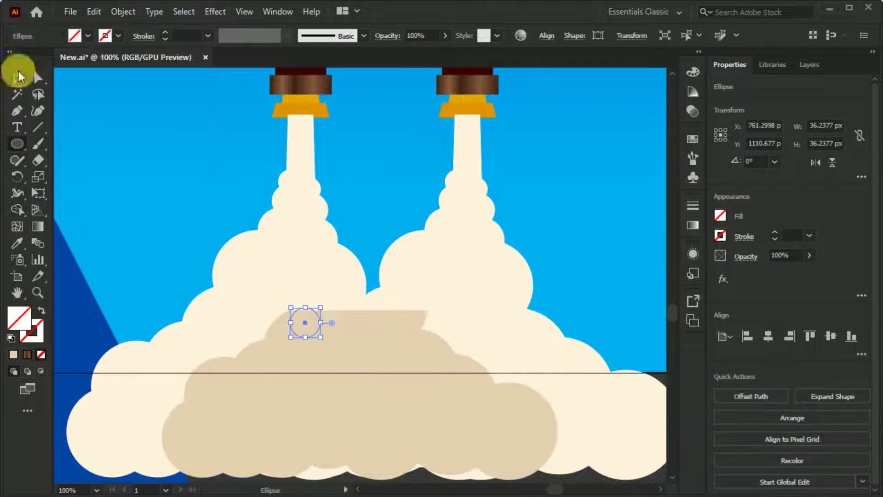
Position the small circle on the tan cloud's top edge.
scroll(304, 372, up, 2)
click(14, 79)
scroll(274, 400, up, 1)
mouse_move(373, 356)
mouse_down()
mouse_move(410, 349)
mouse_move(356, 229)
mouse_up()
Merge the circles into the tan cloud with Shape Builder for a bumpy top, then deselect.
shift+click(404, 313)
key(shift+m)
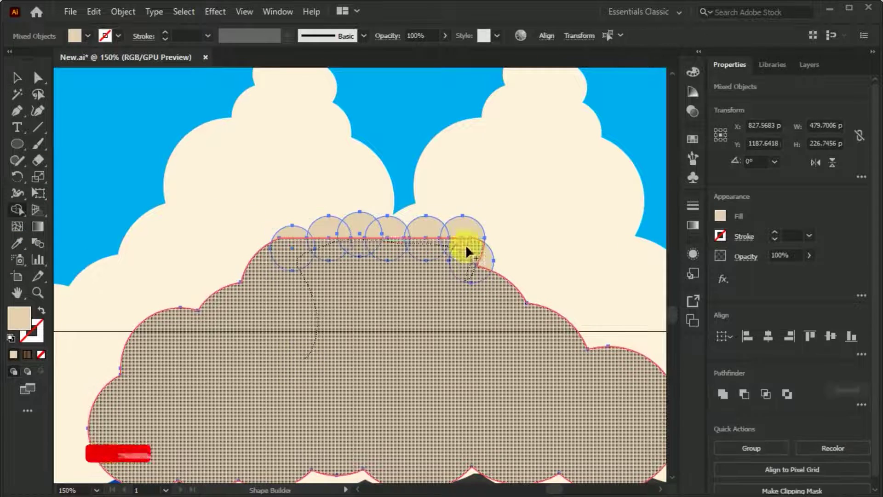
scroll(351, 407, down, 3)
key(v)
key(ctrl+shift+a)
scroll(363, 410, down, 1)
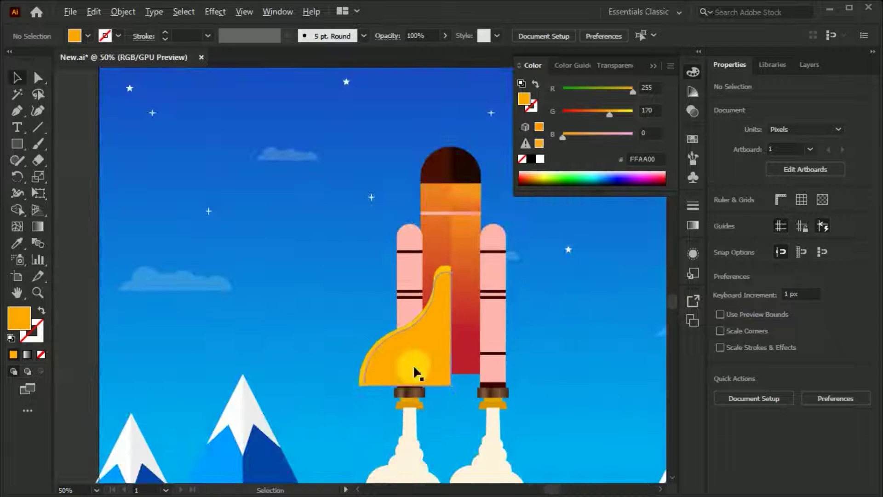
Reflect a copy of the yellow fin to the shuttle's other side, then edit the nozzle piece's fill.
click(414, 367)
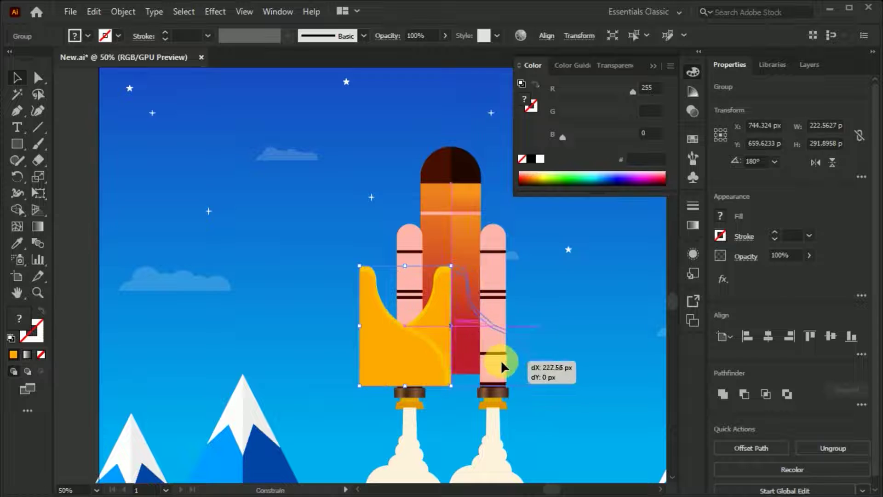
drag(501, 359, 501, 359)
key(ctrl+plus)
click(532, 384)
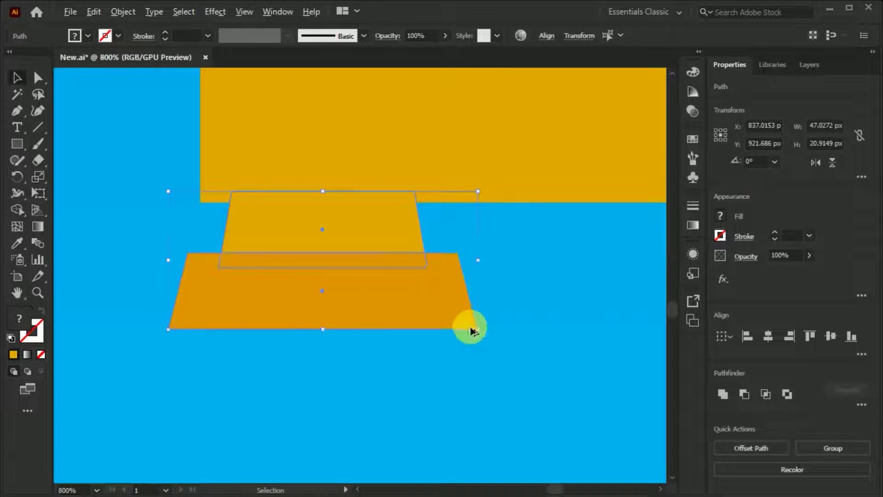
double_click(19, 317)
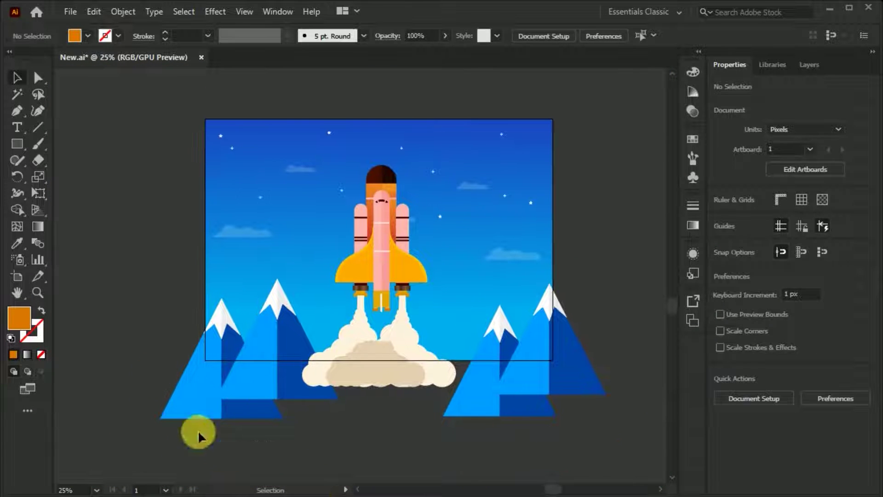
Reposition the left and right mountain groups higher and closer to the shuttle.
key(ctrl+plus)
drag(265, 390, 327, 381)
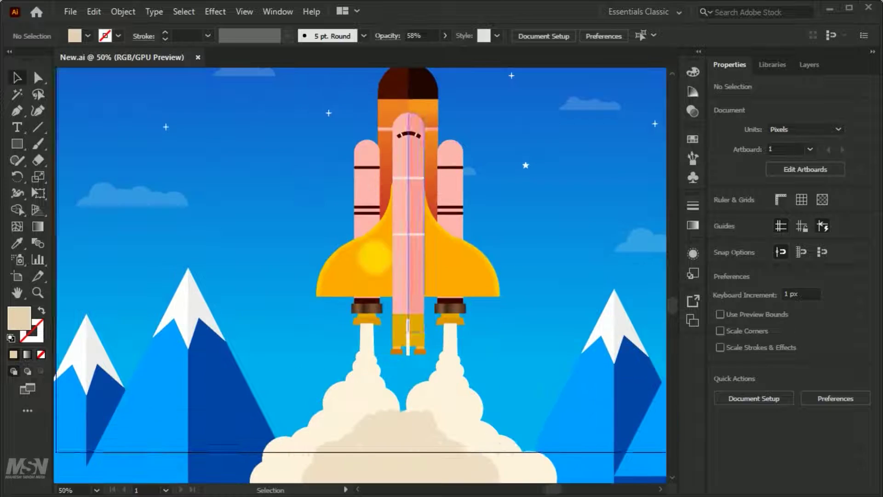
key(ctrl+minus)
click(299, 99)
drag(634, 364, 611, 357)
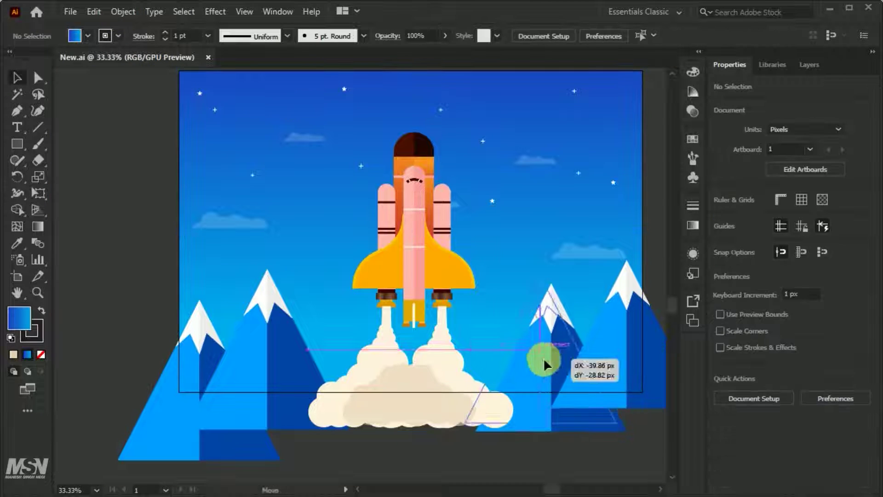
drag(174, 450, 249, 303)
Bring the left mountain group to the front and fine-tune both mountain positions.
right_click(248, 301)
mouse_move(316, 470)
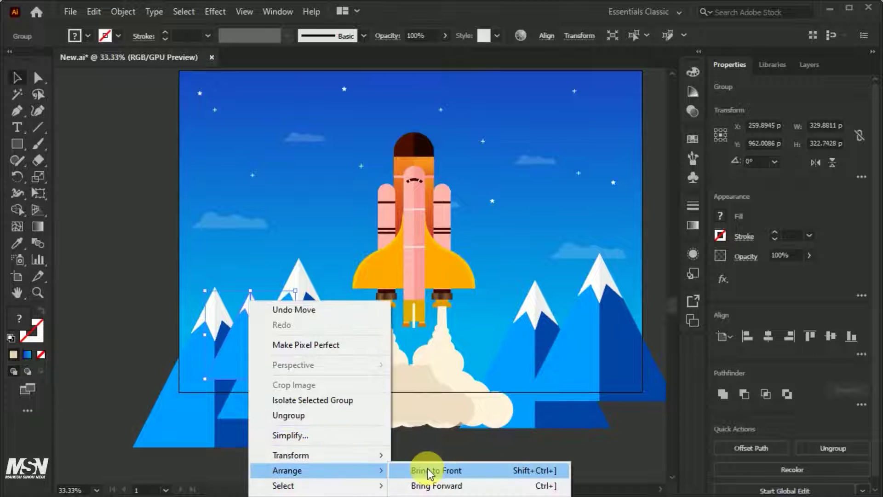
click(428, 470)
drag(243, 256, 286, 297)
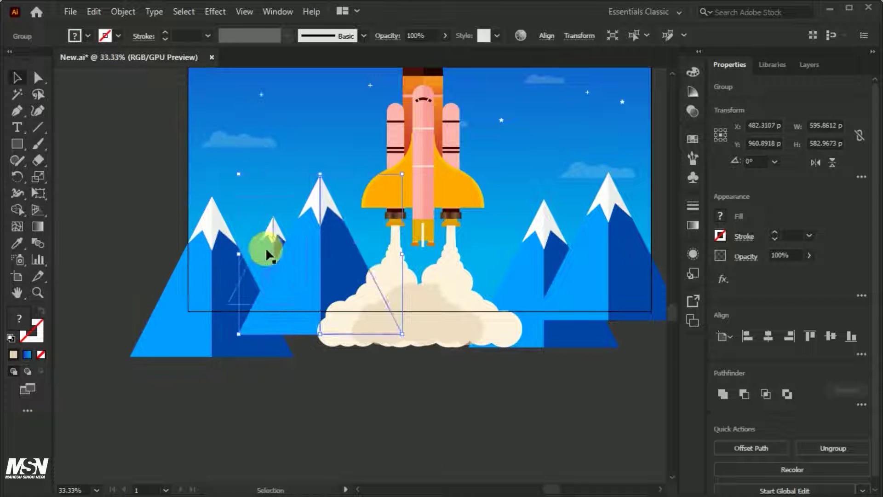
drag(571, 234, 570, 237)
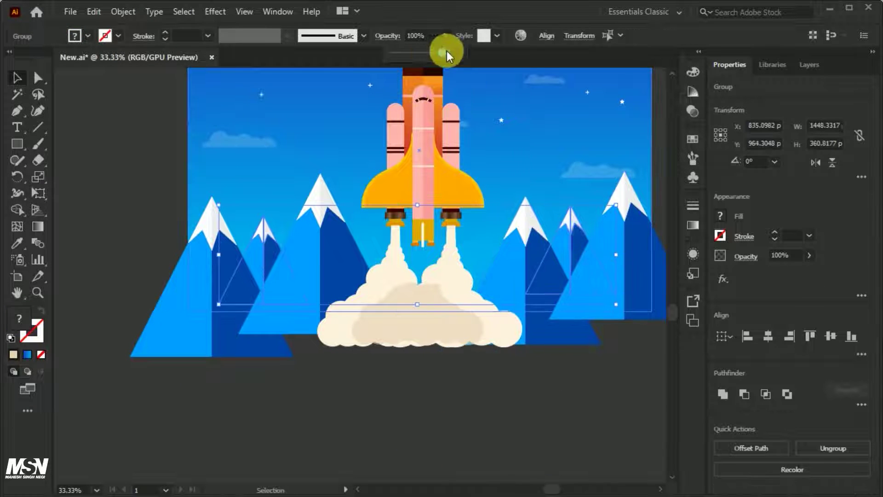
click(338, 411)
Select all the shuttle pieces and group them.
scroll(337, 411, down, 1)
click(400, 207)
click(123, 12)
click(325, 108)
scroll(464, 251, up, 1)
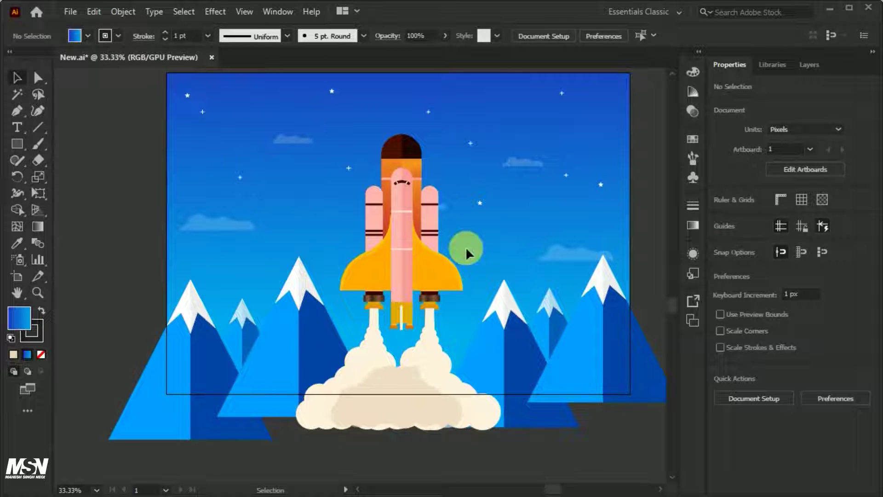
scroll(458, 300, up, 2)
click(458, 300)
right_click(490, 216)
click(548, 262)
click(384, 423)
Lock the sky background and set the shuttle's stroke to None.
scroll(384, 423, down, 2)
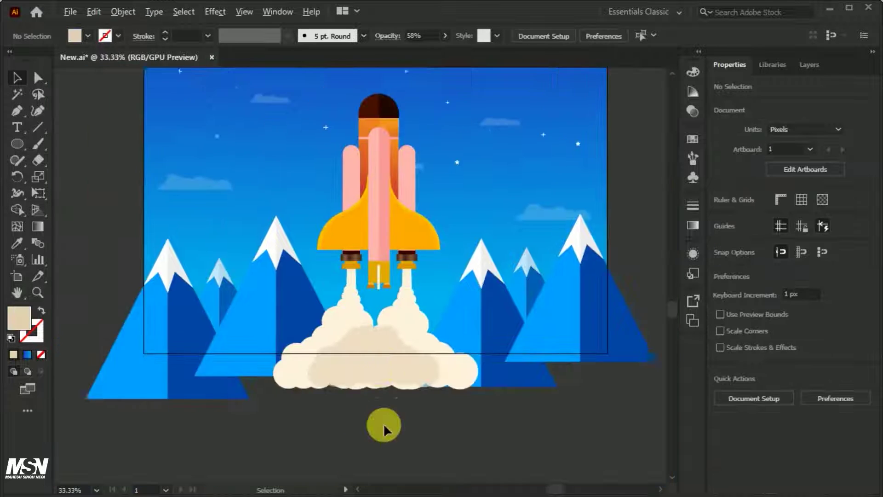
scroll(384, 423, down, 1)
click(261, 230)
key(ctrl+2)
scroll(321, 144, up, 1)
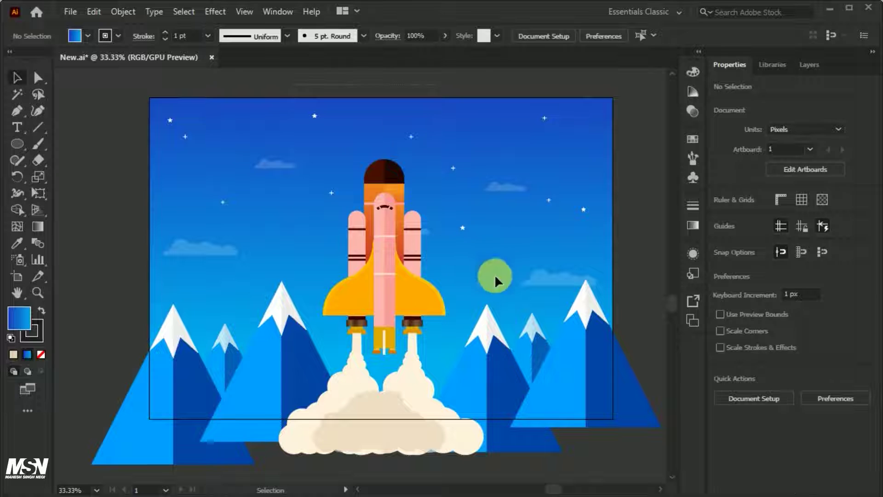
click(293, 87)
click(441, 327)
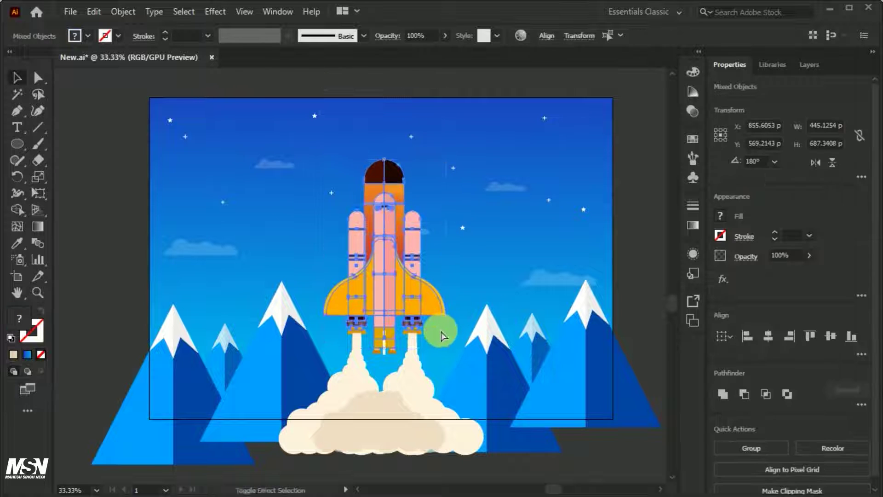
Check the smoke cloud's stacking options and select the shuttle-and-smoke group.
scroll(369, 338, up, 4)
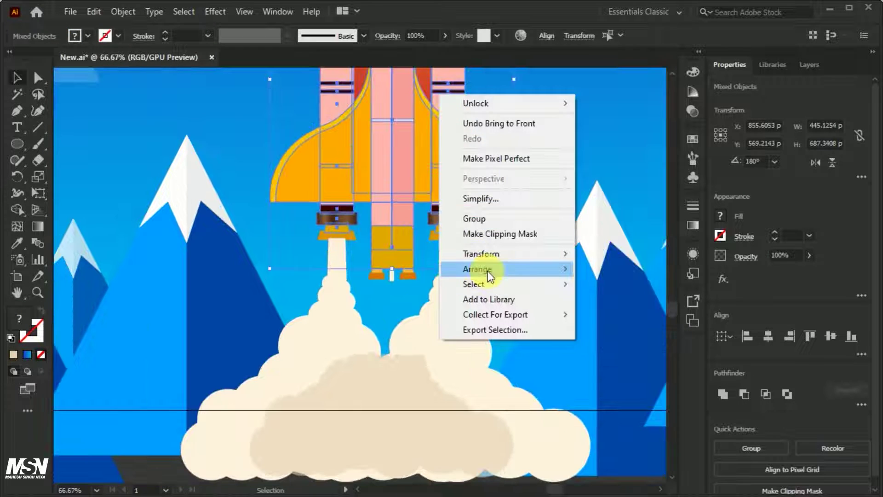
scroll(450, 269, down, 2)
click(336, 325)
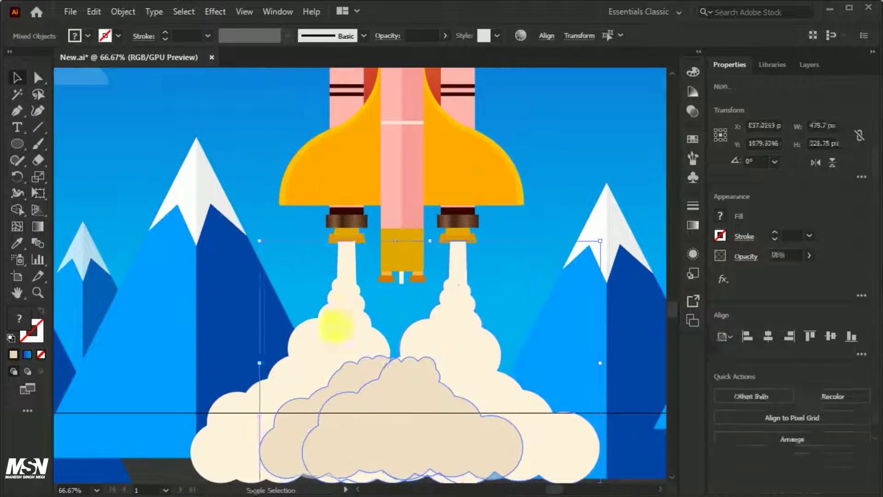
right_click(388, 423)
scroll(455, 249, up, 4)
scroll(455, 250, down, 4)
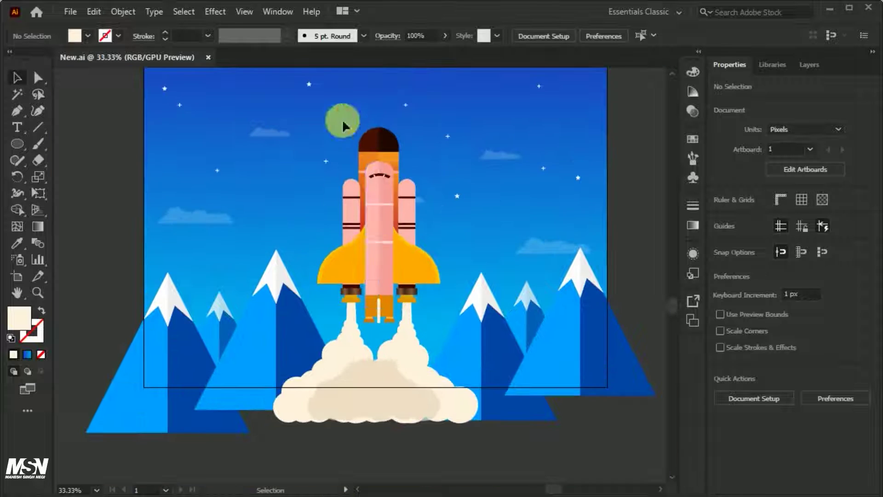
click(430, 304)
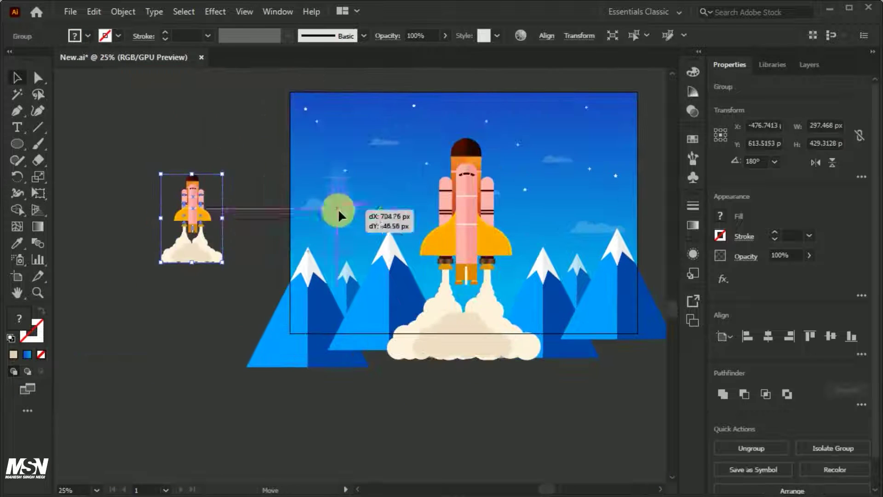
Place a second small shuttle copy among the right-hand mountains.
right_click(346, 171)
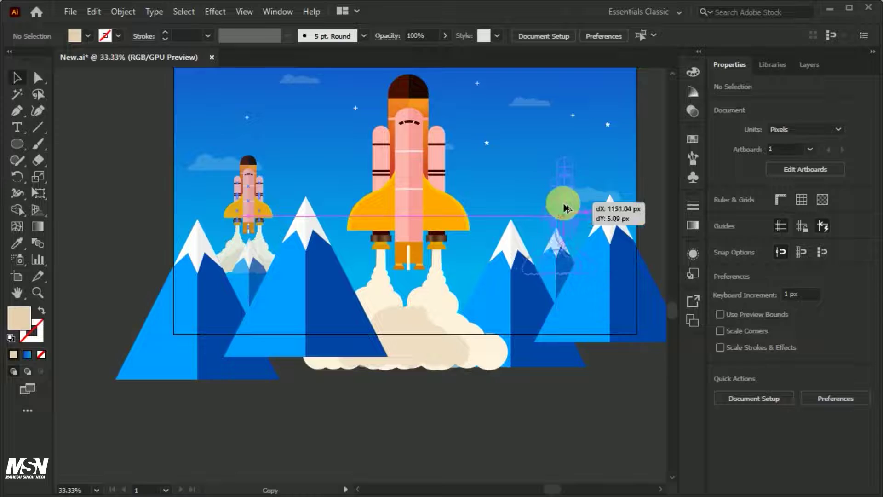
drag(565, 208, 565, 208)
click(506, 305)
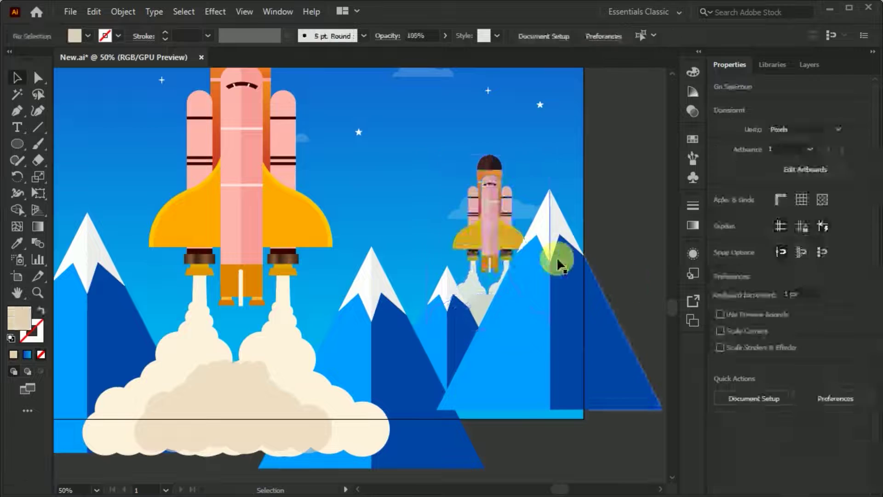
drag(564, 262, 599, 344)
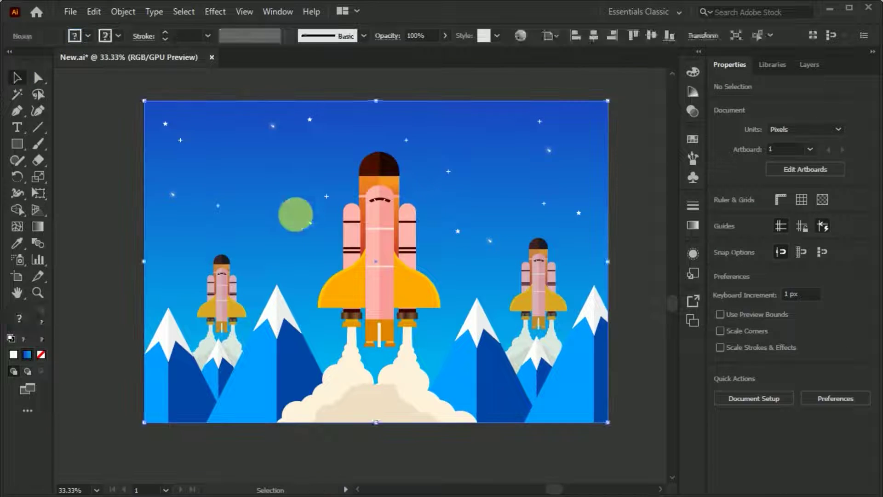
Stretch the sky gradient vertically and recolour a stop so it shades dark to light blue.
drag(367, 389, 367, 109)
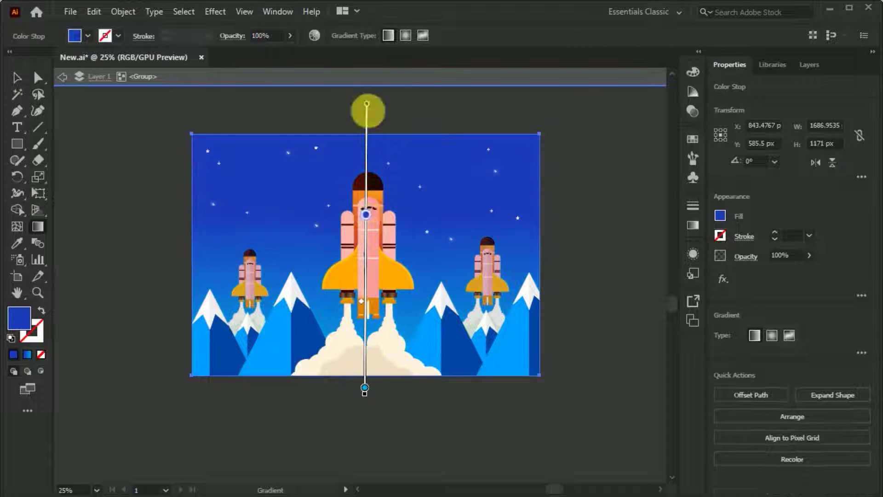
click(692, 225)
double_click(531, 312)
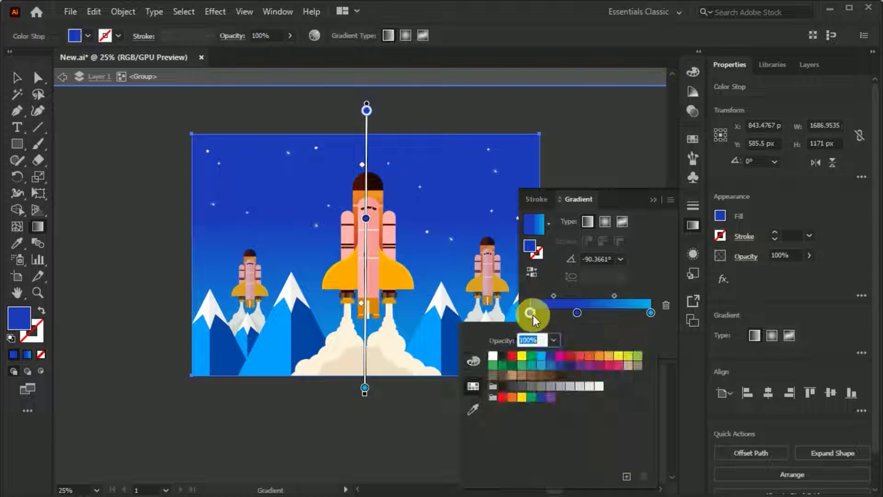
click(684, 222)
key(ctrl+shift+a)
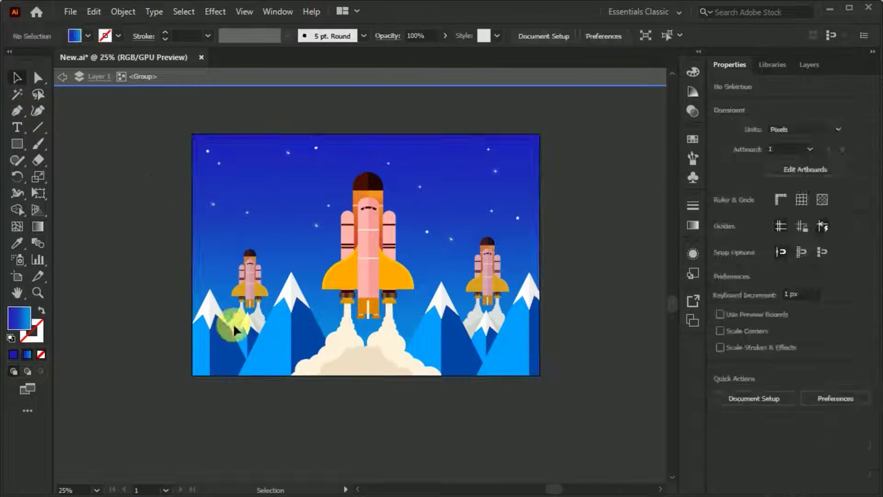
click(284, 341)
click(651, 434)
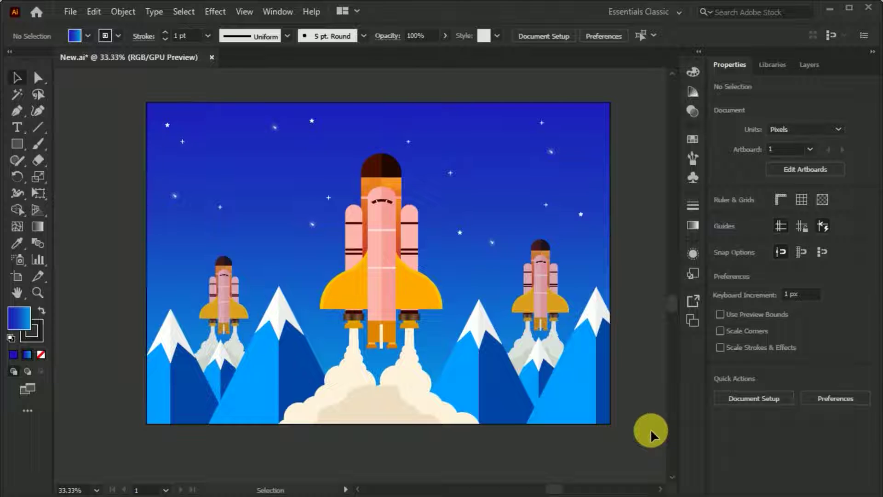